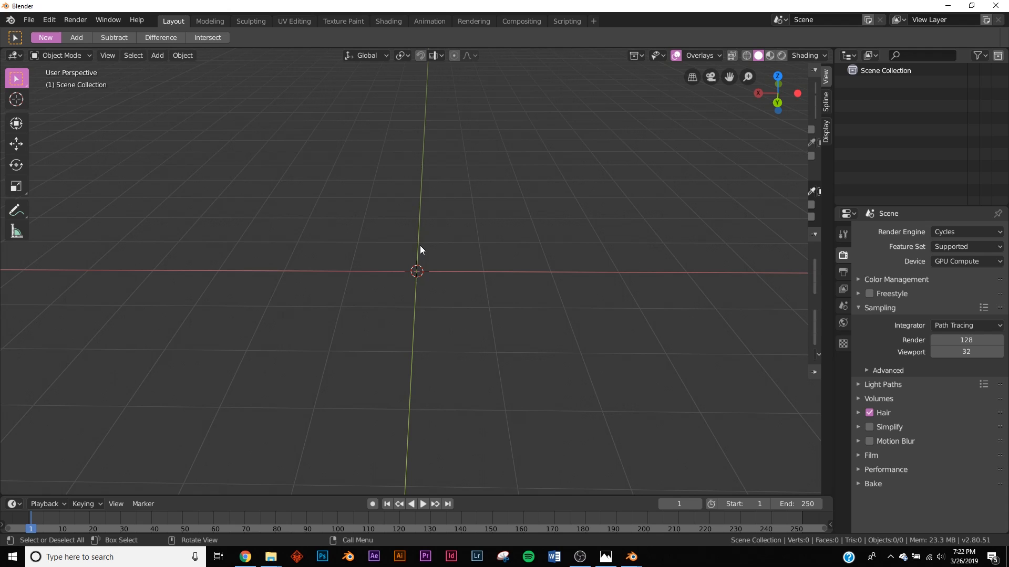
# Step: Bring up the Add menu in the empty 3D viewport to reach the mesh primitives
pyautogui.hotkey('shift', 'a')
# Step: Add an icosphere, subdivide it with 10 cuts at smoothness 1, and shade it smooth
pyautogui.moveTo(420, 233)
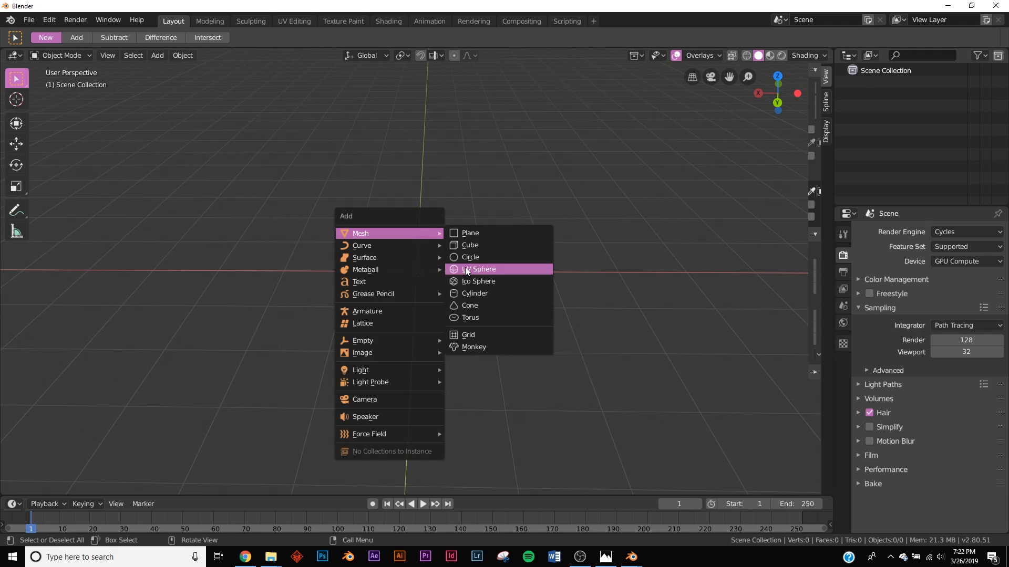
pyautogui.click(468, 280)
pyautogui.press('Tab')
pyautogui.rightClick(449, 275)
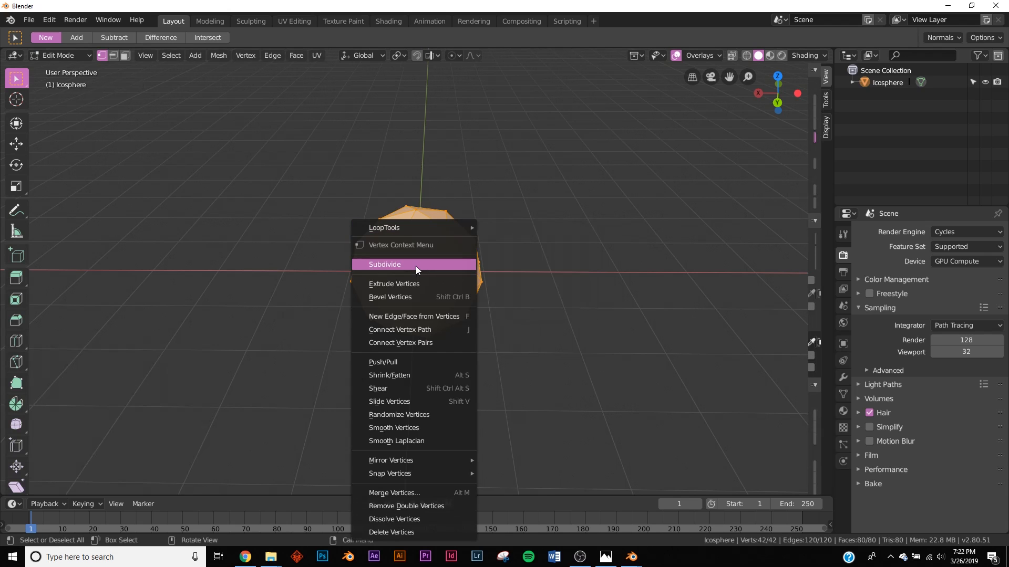
pyautogui.click(415, 265)
pyautogui.moveTo(158, 416); pyautogui.dragTo(200, 404)
pyautogui.press('Tab')
pyautogui.scroll(5, 408, 316)
pyautogui.rightClick(682, 230)
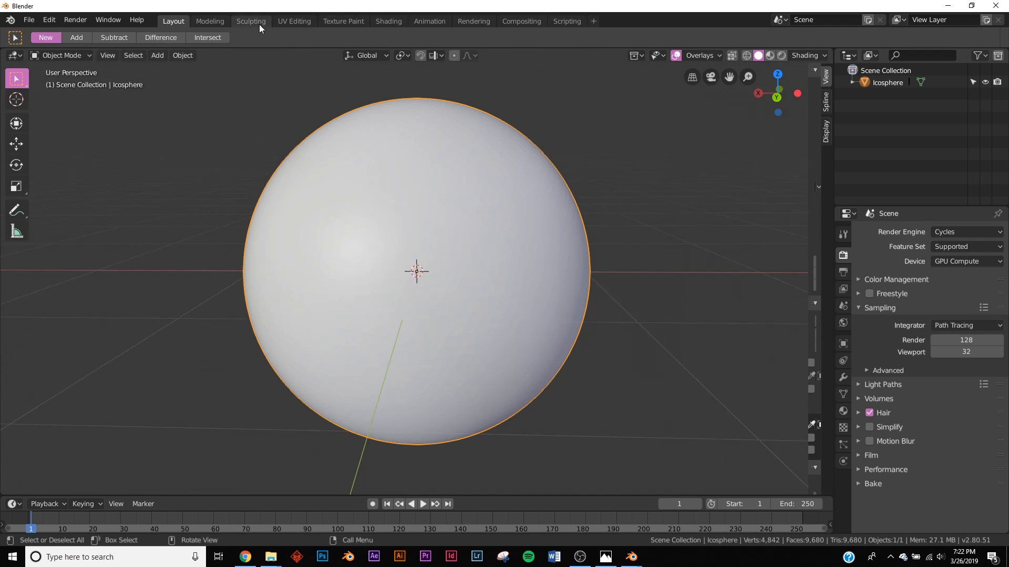
# Step: Switch to the Shading workspace and view the sphere in LookDev shading
pyautogui.click(382, 20)
pyautogui.moveTo(629, 280); pyautogui.dragTo(611, 269, button='middle')
pyautogui.press('z')
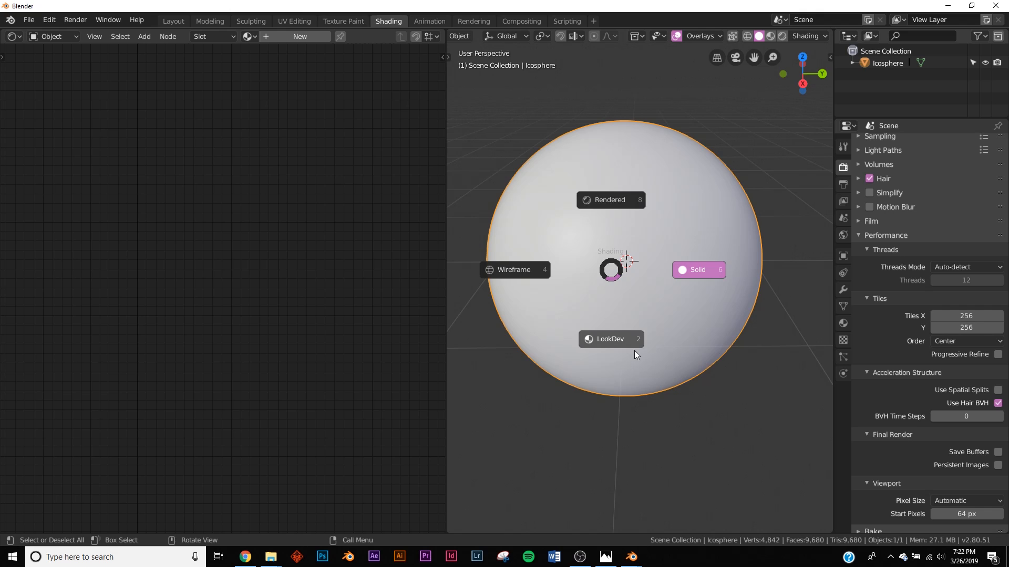
pyautogui.press('2')
# Step: Set the render engine to Eevee and turn off Bloom
pyautogui.scroll(4, 921, 166)
pyautogui.click(955, 145)
pyautogui.click(949, 160)
pyautogui.click(869, 238)
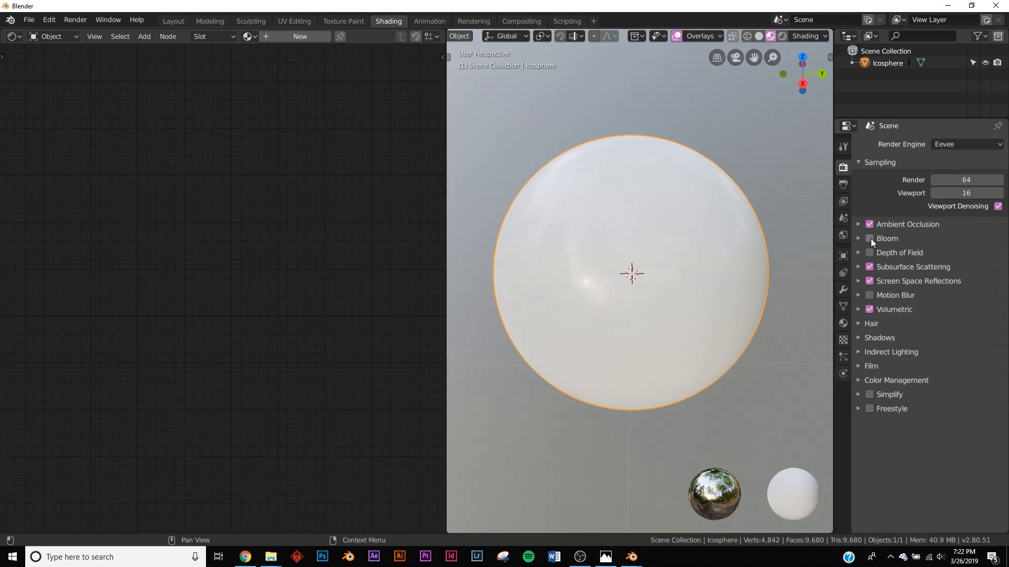
# Step: Darken the viewport world background and recentre the sphere in view
pyautogui.moveTo(692, 272); pyautogui.dragTo(673, 260, button='middle')
pyautogui.click(825, 35)
pyautogui.moveTo(828, 155)
pyautogui.mouseDown()
pyautogui.moveTo(631, 152)
pyautogui.moveTo(448, 128)
pyautogui.mouseUp()
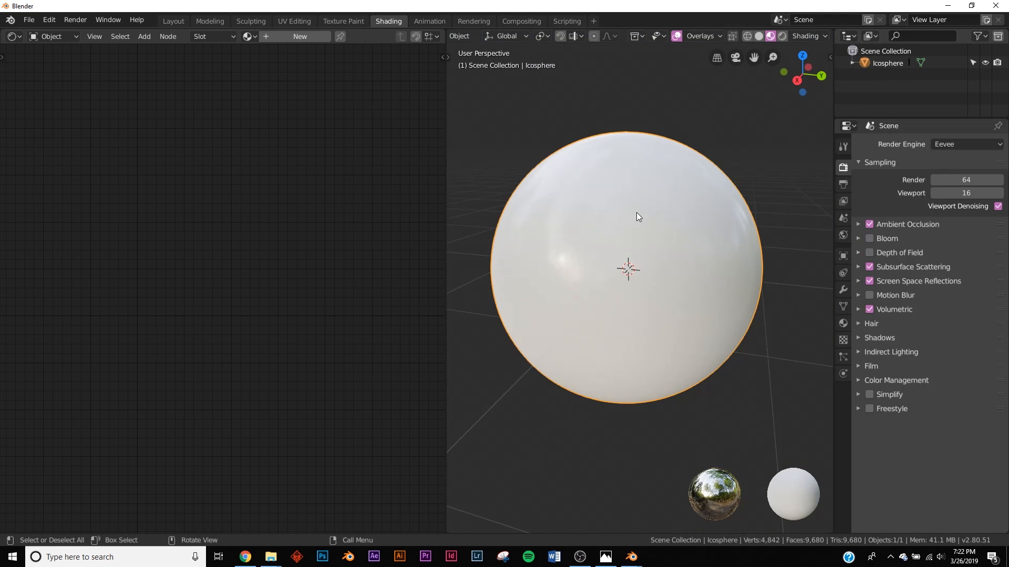
pyautogui.keyDown('shift'); pyautogui.moveTo(636, 212); pyautogui.dragTo(647, 213, button='middle'); pyautogui.keyUp('shift')
# Step: Create a new material and link a Bump node into the Principled BSDF Normal
pyautogui.click(297, 36)
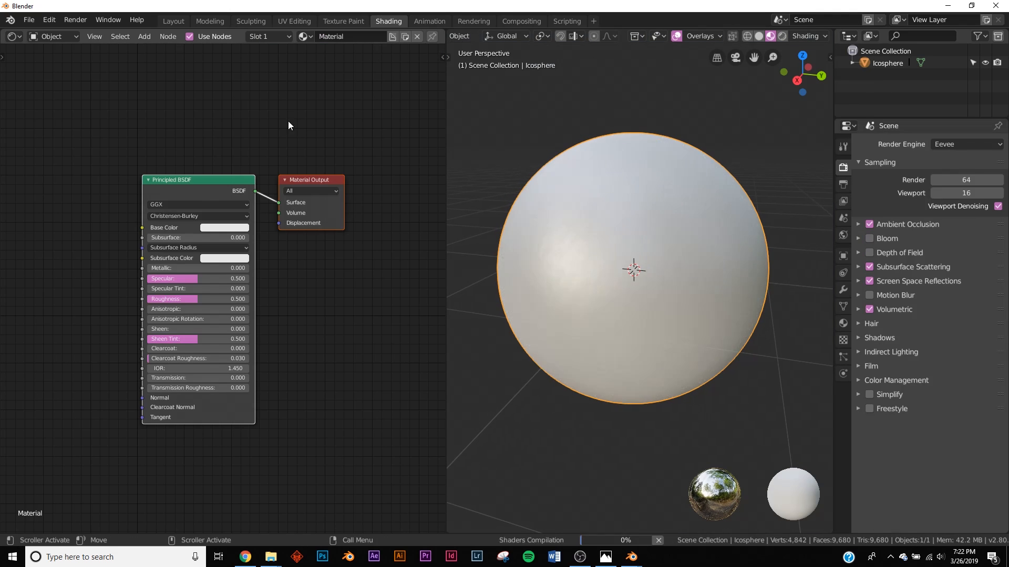
pyautogui.scroll(6, 178, 297)
pyautogui.moveTo(179, 331); pyautogui.dragTo(185, 263, button='middle')
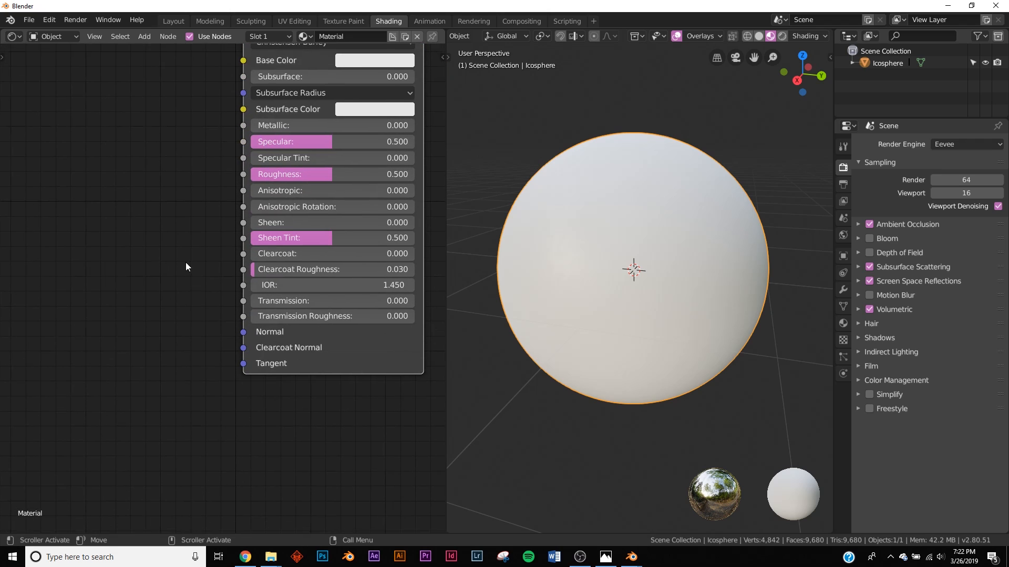
pyautogui.hotkey('shift', 'a')
pyautogui.click(163, 268)
pyautogui.write('bum')
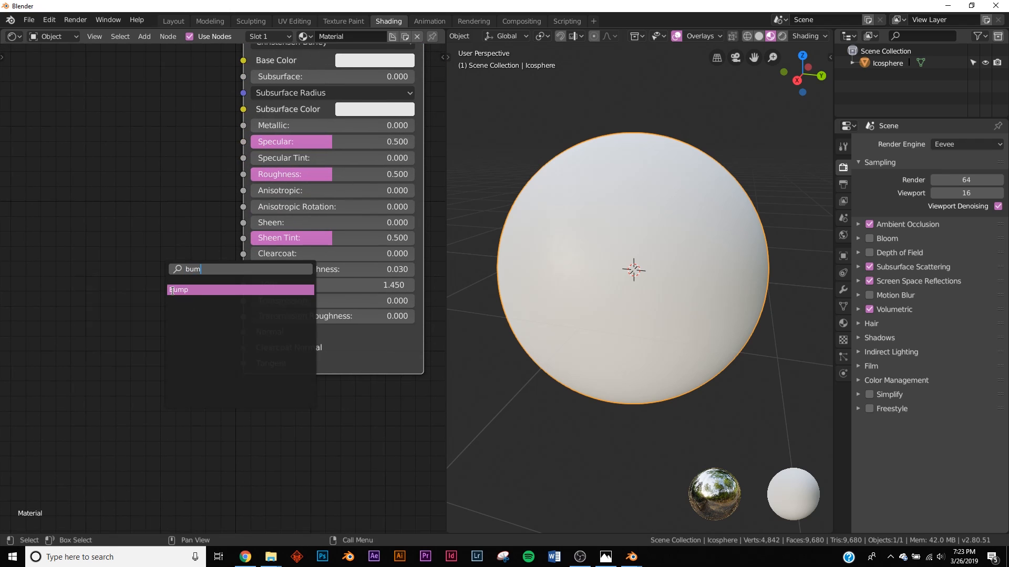
pyautogui.click(178, 290)
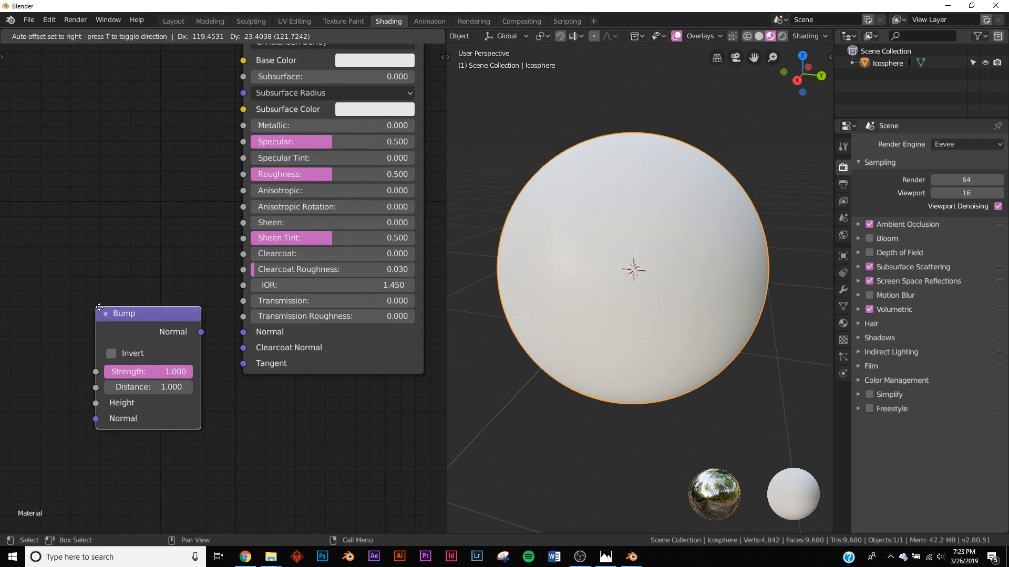
pyautogui.click(209, 338)
pyautogui.moveTo(220, 337); pyautogui.dragTo(242, 333)
pyautogui.moveTo(191, 345); pyautogui.dragTo(343, 292, button='middle')
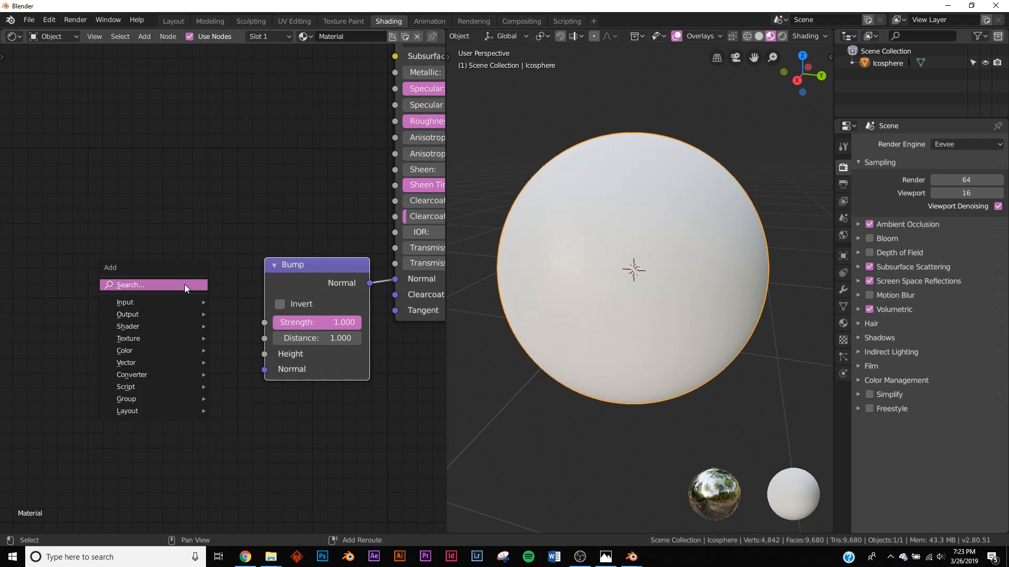
# Step: Add a Noise Texture and feed its Color into the Bump's Height
pyautogui.hotkey('shift', 'a')
pyautogui.write('noi')
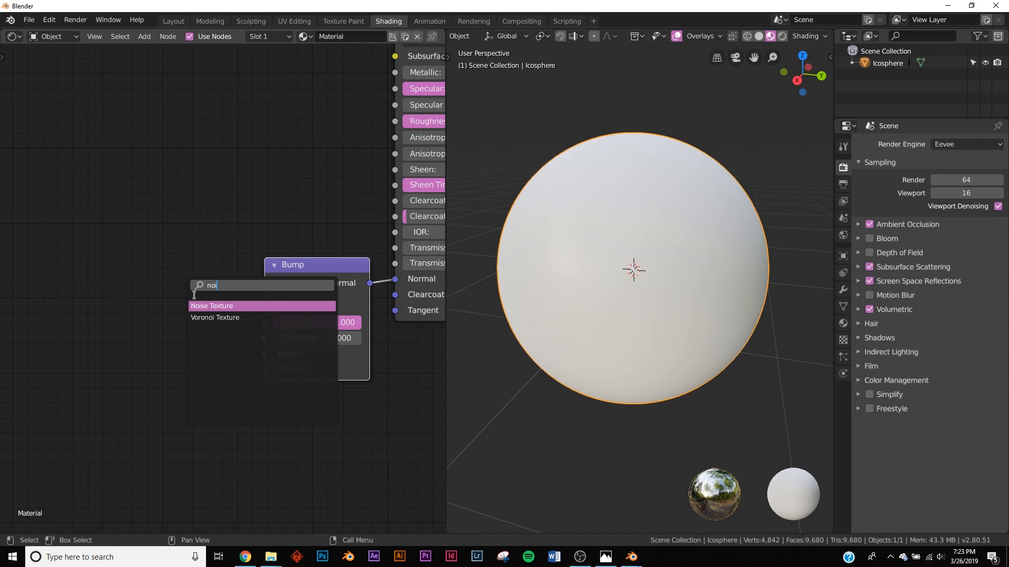
pyautogui.press('Return')
pyautogui.click(239, 310)
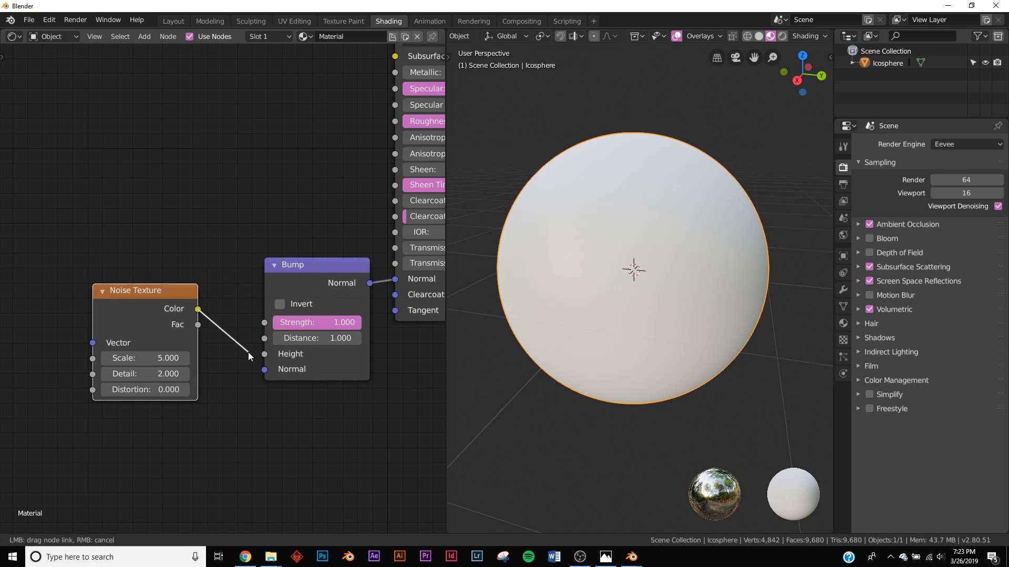
pyautogui.moveTo(246, 353); pyautogui.dragTo(264, 353)
pyautogui.scroll(2, 608, 307)
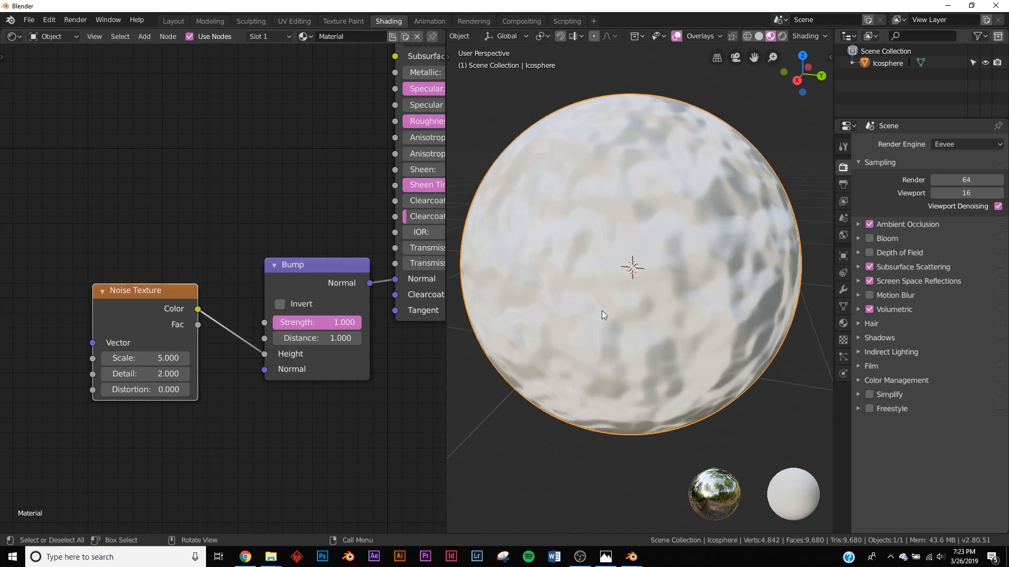
# Step: Set Metallic to 1 and tidy the Noise Texture and Bump node layout
pyautogui.moveTo(440, 71); pyautogui.dragTo(242, 240, button='middle')
pyautogui.moveTo(242, 240); pyautogui.dragTo(369, 241)
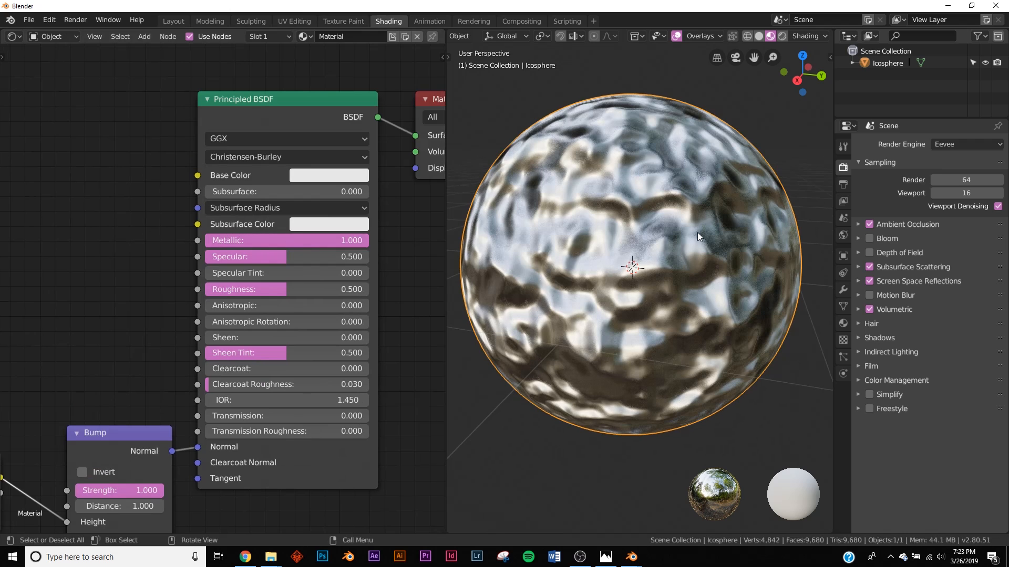
pyautogui.scroll(-4, 181, 331)
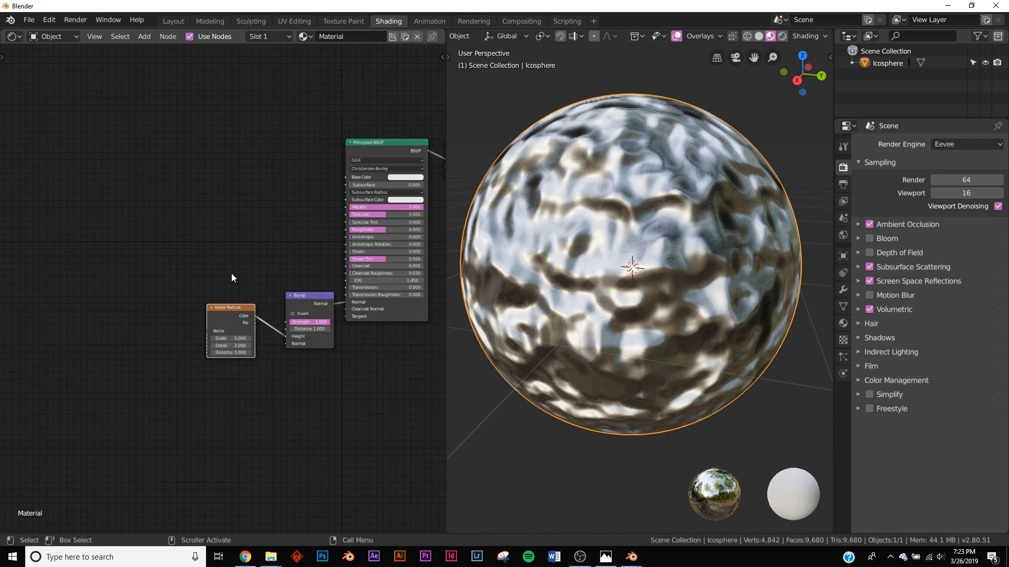
pyautogui.moveTo(220, 307); pyautogui.dragTo(85, 224)
pyautogui.moveTo(120, 260); pyautogui.dragTo(188, 254, button='middle')
pyautogui.moveTo(380, 290); pyautogui.dragTo(352, 290)
pyautogui.moveTo(154, 281); pyautogui.dragTo(245, 294, button='middle')
pyautogui.scroll(6, 231, 283)
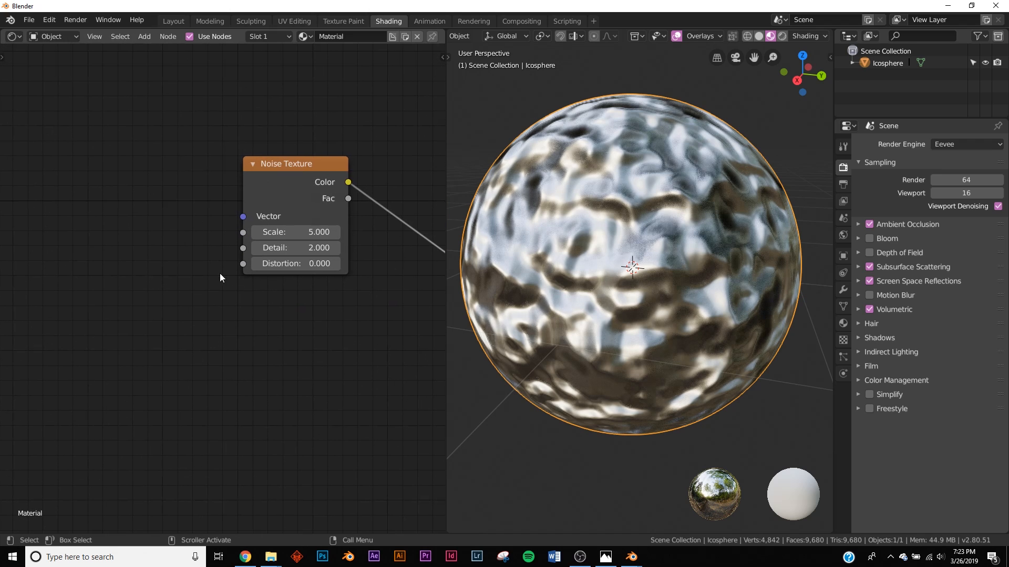
pyautogui.hotkey('shift', 'a')
# Step: Add a Mapping node feeding the Noise Texture's Vector input
pyautogui.click(158, 202)
pyautogui.write('map')
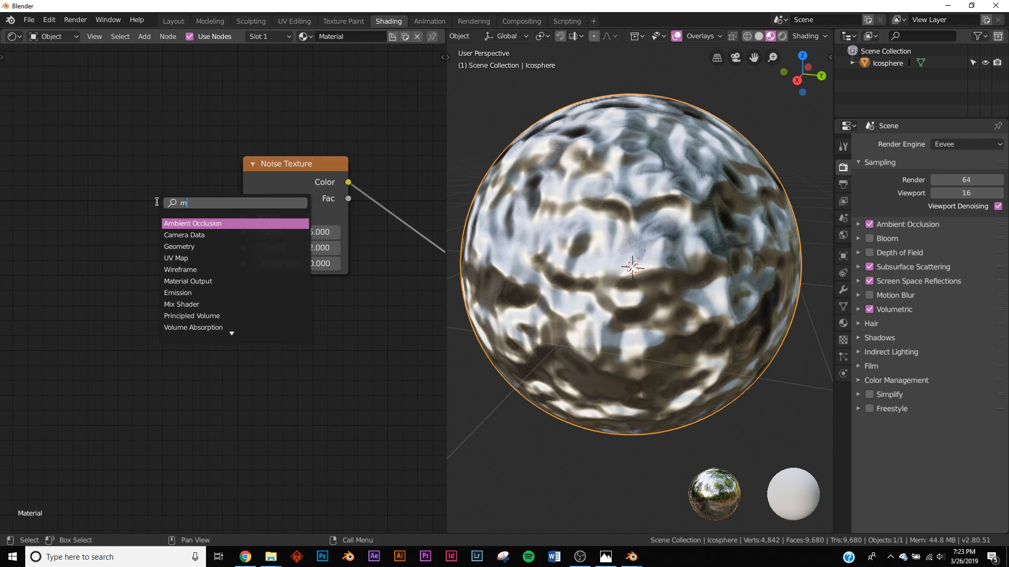
pyautogui.click(177, 235)
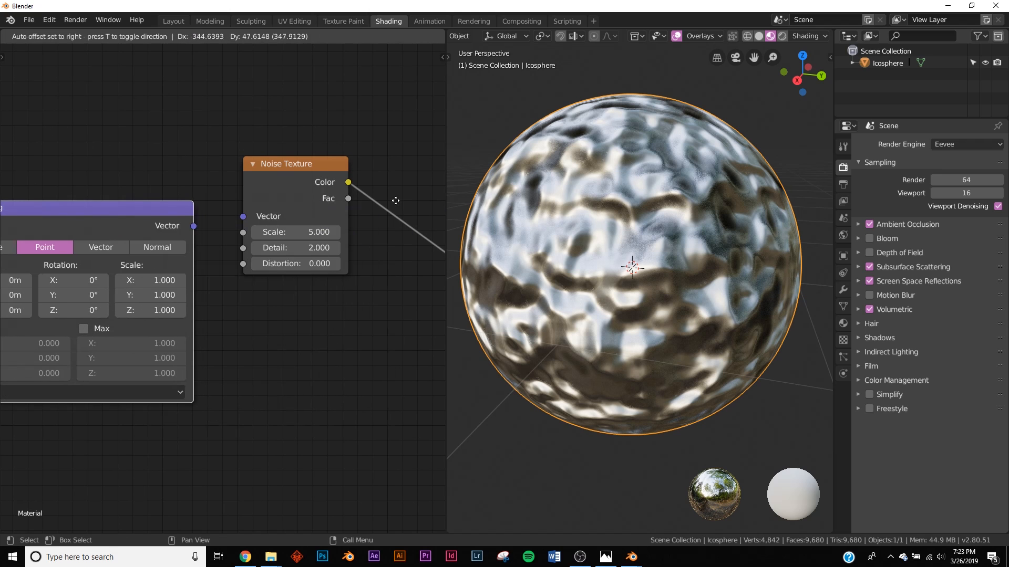
pyautogui.click(202, 206)
pyautogui.moveTo(193, 226); pyautogui.dragTo(243, 216)
pyautogui.moveTo(171, 229); pyautogui.dragTo(387, 196, button='middle')
# Step: Add a Texture Coordinate node and link its Object output into the Mapping Vector
pyautogui.hotkey('shift', 'a')
pyautogui.click(40, 183)
pyautogui.press('Escape')
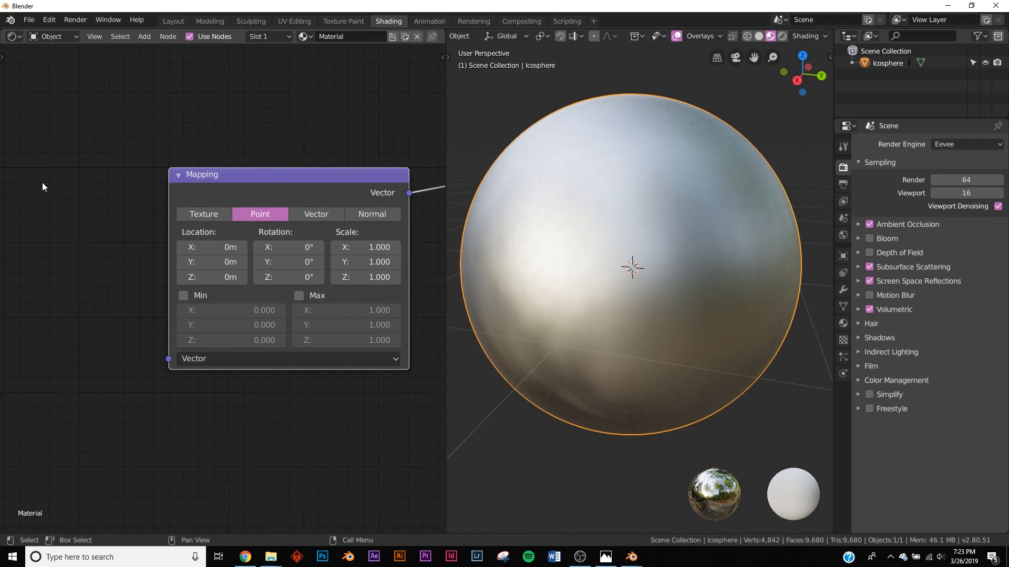
pyautogui.hotkey('shift', 'a')
pyautogui.click(76, 193)
pyautogui.write('tex')
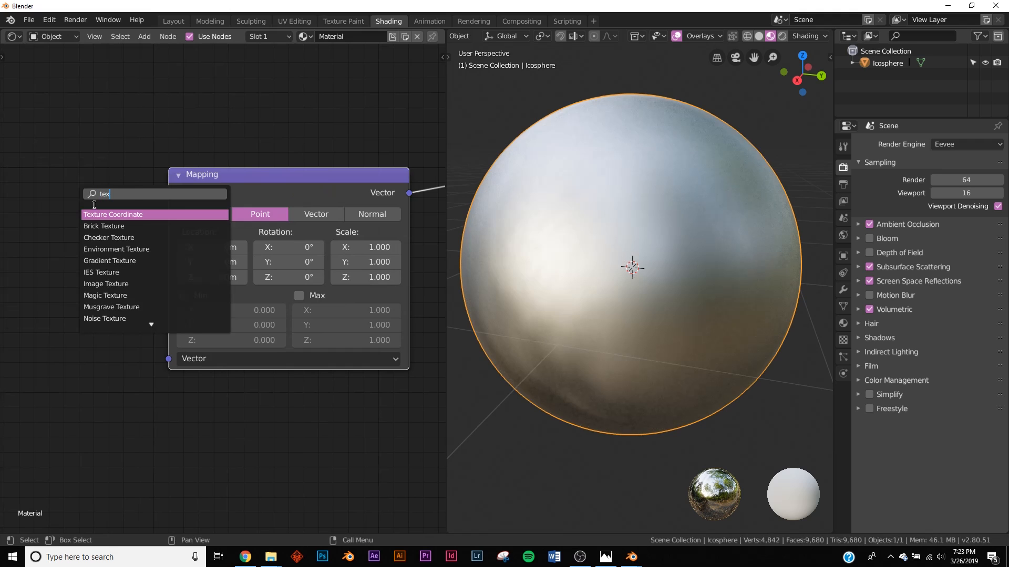
pyautogui.press('Return')
pyautogui.click(116, 286)
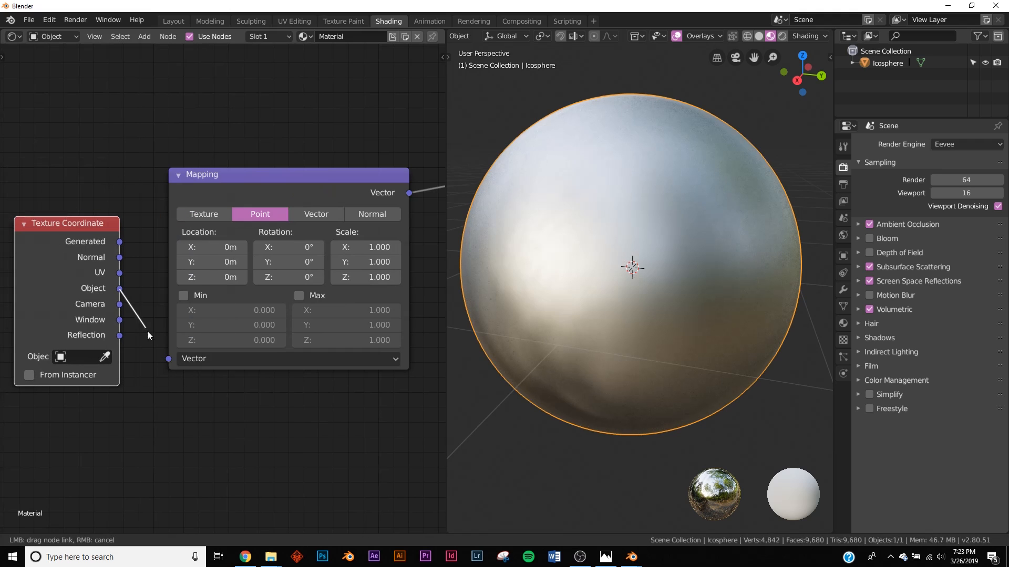
pyautogui.moveTo(167, 360); pyautogui.dragTo(152, 336)
pyautogui.moveTo(159, 358); pyautogui.dragTo(167, 360)
# Step: Raise noise Detail from 2 to 16 and lower Bump Strength to 0.692
pyautogui.moveTo(641, 304); pyautogui.dragTo(677, 300, button='middle')
pyautogui.moveTo(183, 310); pyautogui.dragTo(312, 301, button='middle')
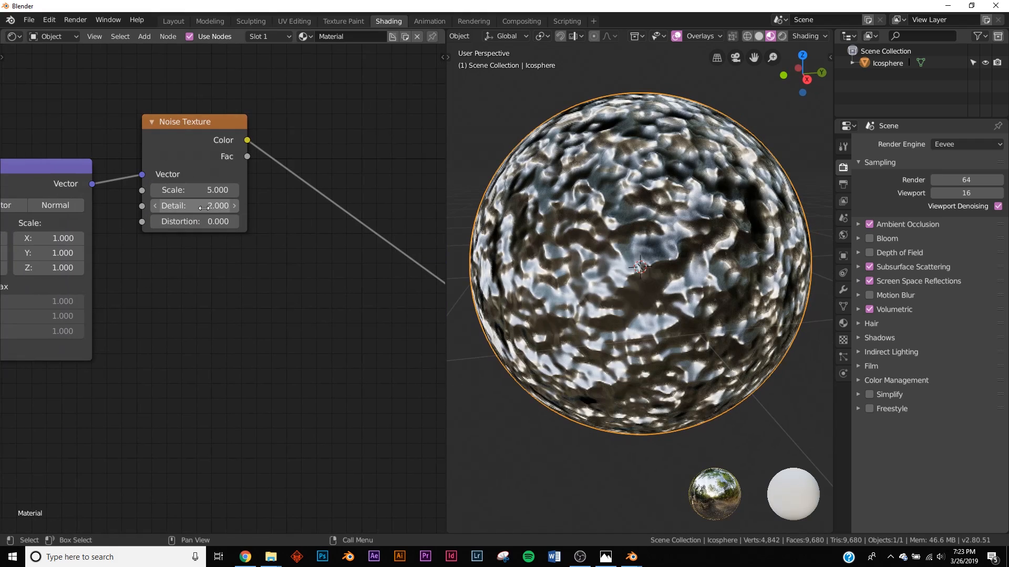
pyautogui.moveTo(204, 208); pyautogui.dragTo(283, 208)
pyautogui.moveTo(360, 306); pyautogui.dragTo(66, 280, button='middle')
pyautogui.moveTo(347, 303)
pyautogui.mouseDown()
pyautogui.moveTo(312, 304)
pyautogui.moveTo(357, 303)
pyautogui.moveTo(329, 303)
pyautogui.mouseUp()
pyautogui.moveTo(172, 284); pyautogui.dragTo(293, 299, button='middle')
pyautogui.scroll(-3, 294, 298)
# Step: Insert a ColorRamp between the noise and Bump, with the white stop at 0.480
pyautogui.hotkey('shift', 'a')
pyautogui.click(272, 230)
pyautogui.write('color')
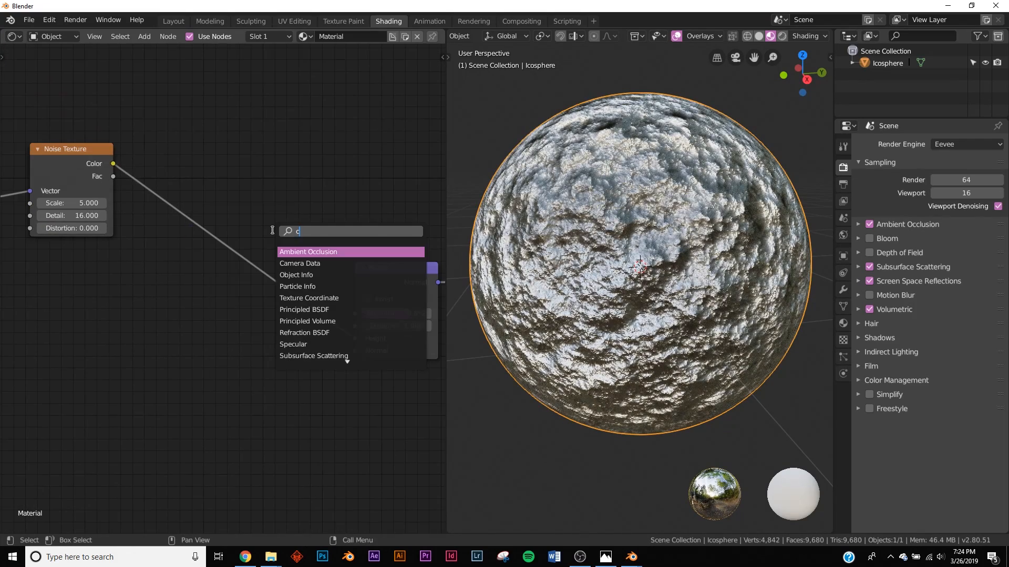
pyautogui.press('Return')
pyautogui.click(147, 226)
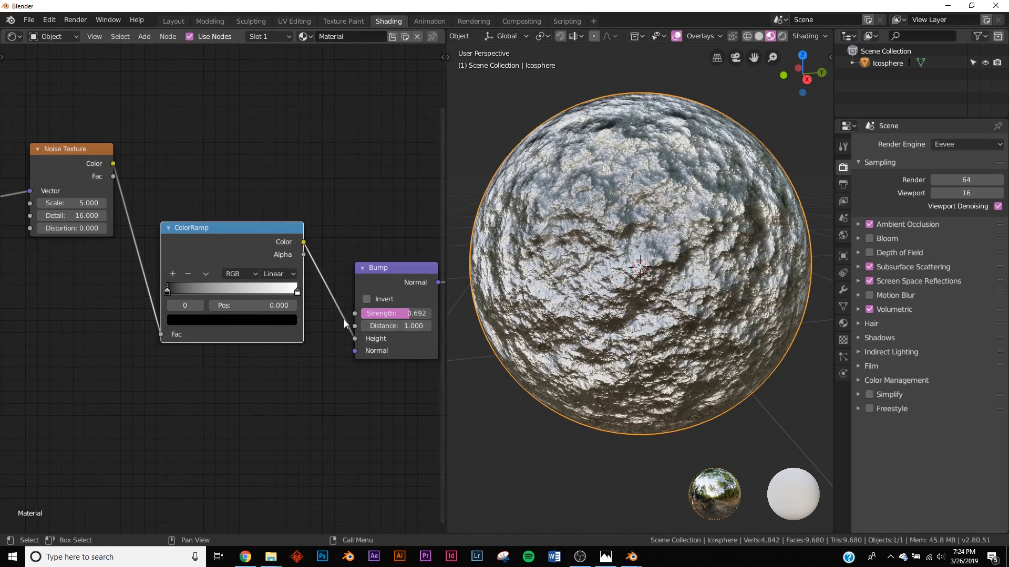
pyautogui.moveTo(295, 293); pyautogui.dragTo(225, 293)
pyautogui.moveTo(610, 336); pyautogui.dragTo(631, 337, button='middle')
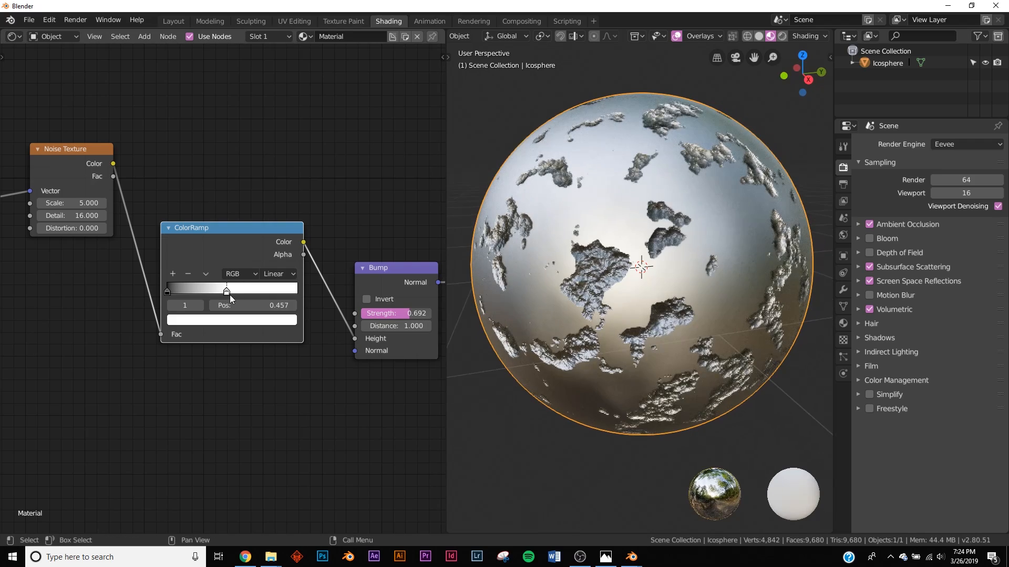
pyautogui.moveTo(226, 292); pyautogui.dragTo(229, 295)
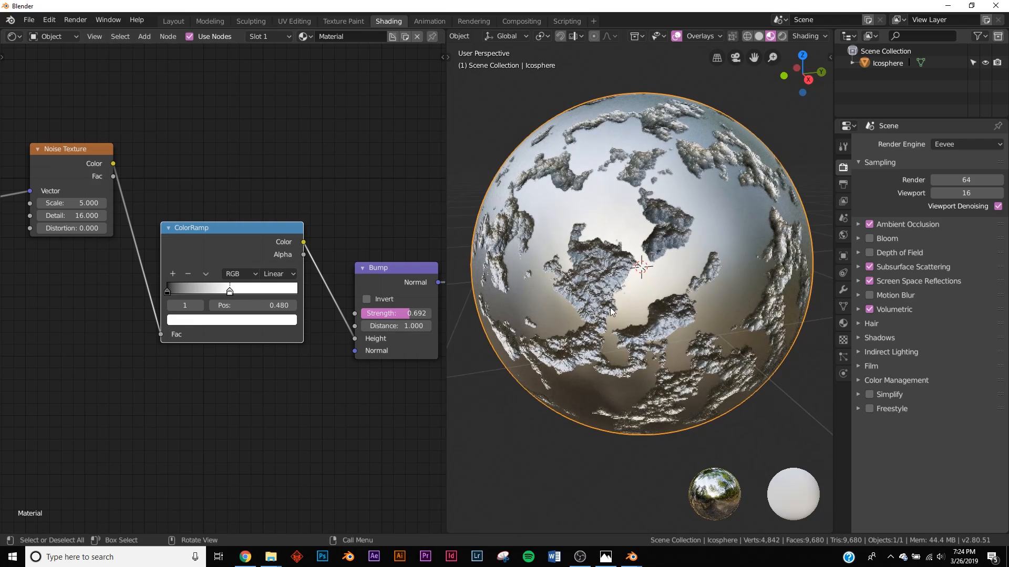
pyautogui.moveTo(610, 308); pyautogui.dragTo(714, 316, button='middle')
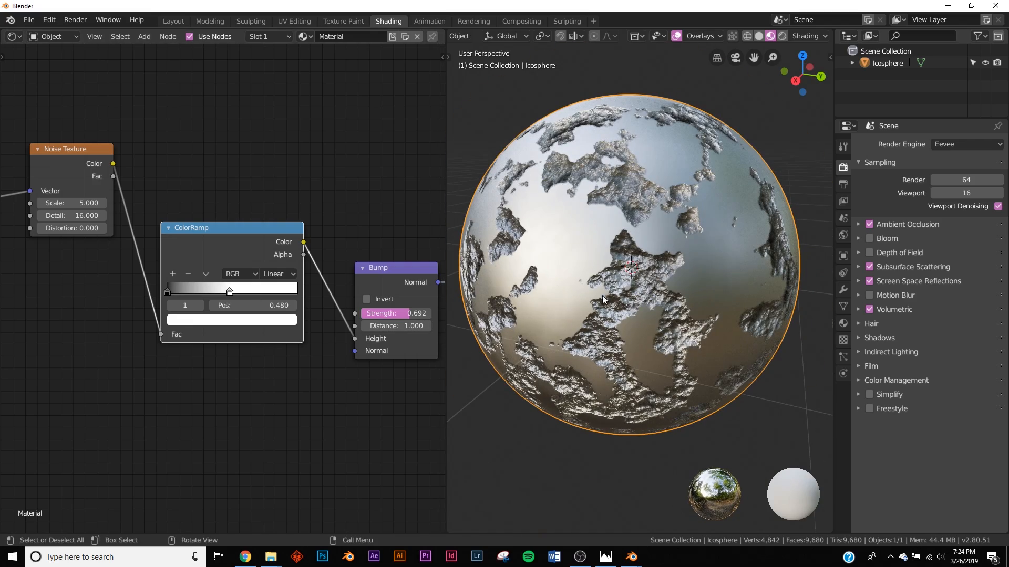
pyautogui.scroll(5, 581, 291)
pyautogui.scroll(-7, 648, 217)
pyautogui.scroll(3, 632, 326)
pyautogui.moveTo(566, 264); pyautogui.dragTo(619, 267, button='middle')
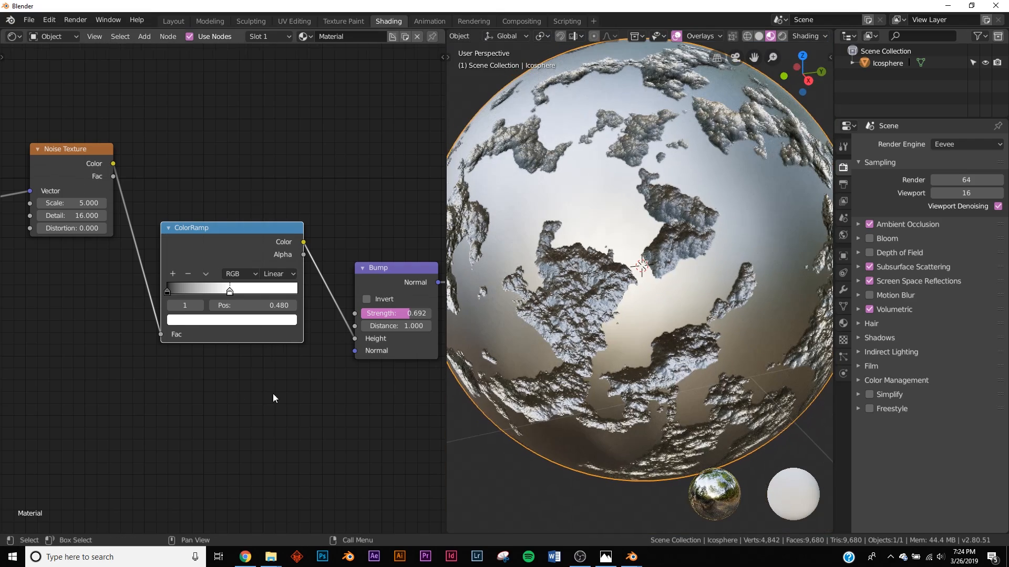
# Step: Add a second Bump node below and link its Normal into the first Bump's Normal
pyautogui.moveTo(272, 397); pyautogui.dragTo(199, 354, button='middle')
pyautogui.hotkey('shift', 'a')
pyautogui.click(325, 374)
pyautogui.write('bum')
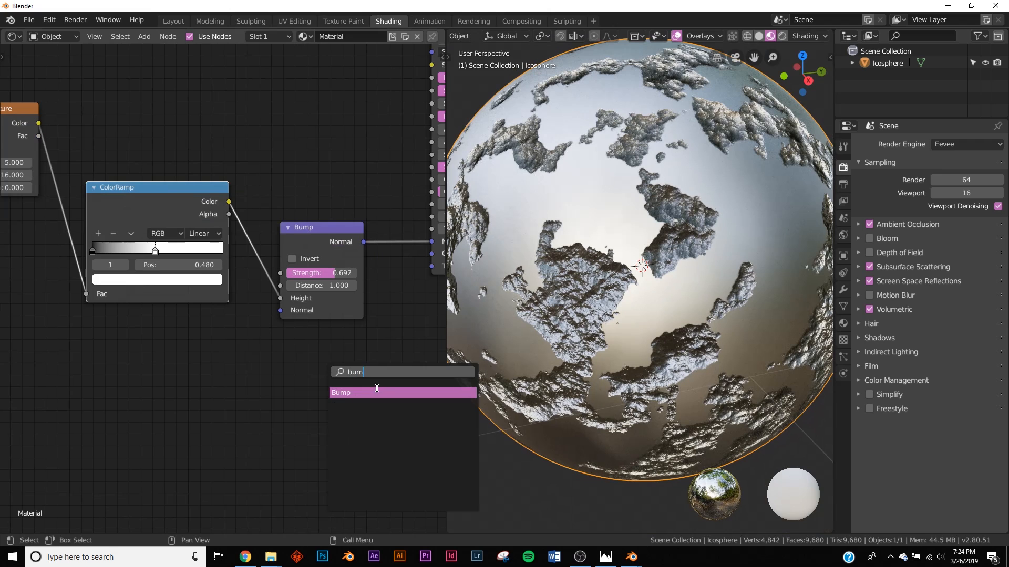
pyautogui.click(376, 391)
pyautogui.click(235, 384)
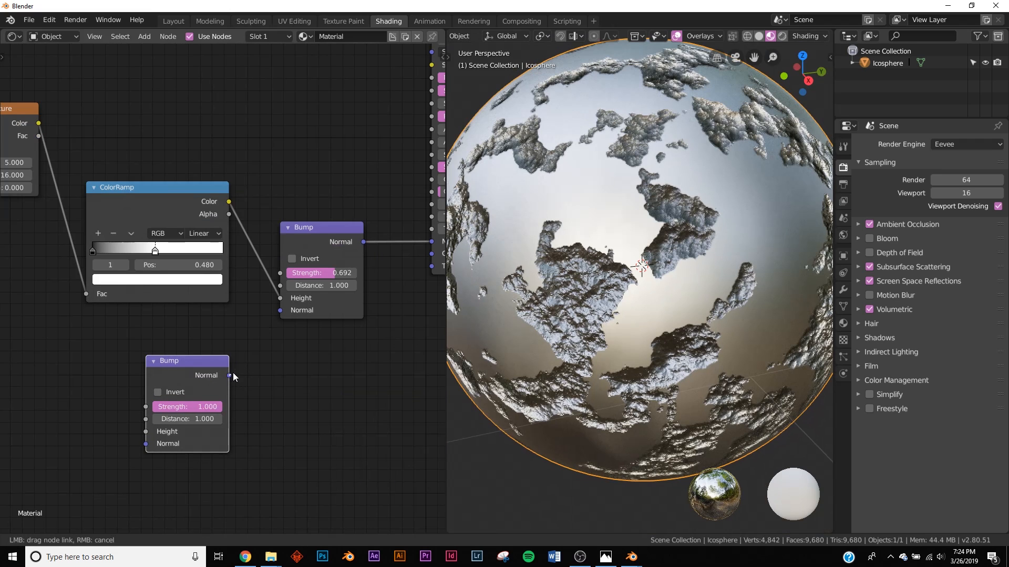
pyautogui.moveTo(283, 317); pyautogui.dragTo(281, 311)
pyautogui.moveTo(188, 400); pyautogui.dragTo(286, 354, button='middle')
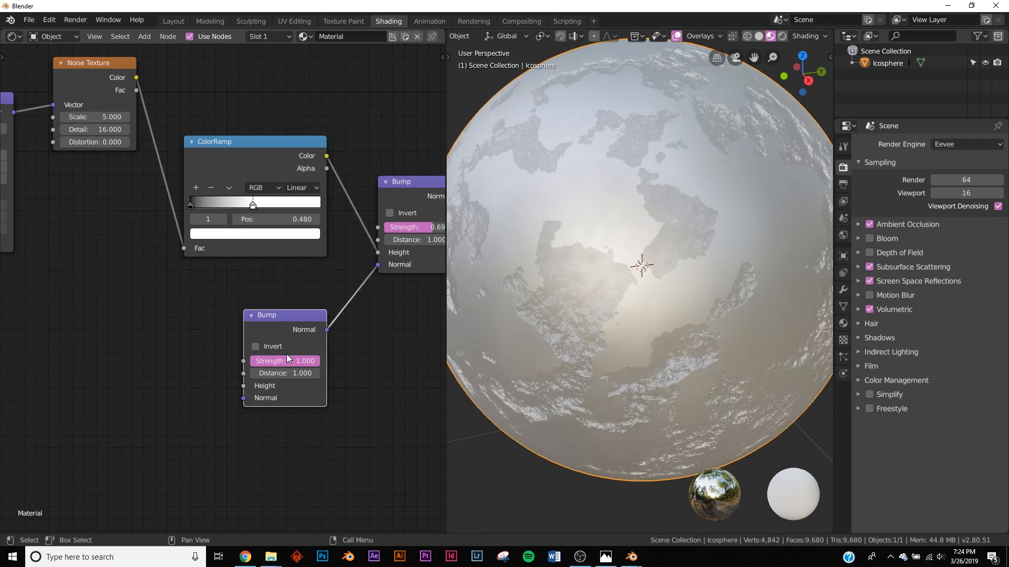
# Step: Feed a new Noise Texture (Detail 16) into the lower Bump's Height, Strength 0.071
pyautogui.hotkey('shift', 'a')
pyautogui.click(201, 347)
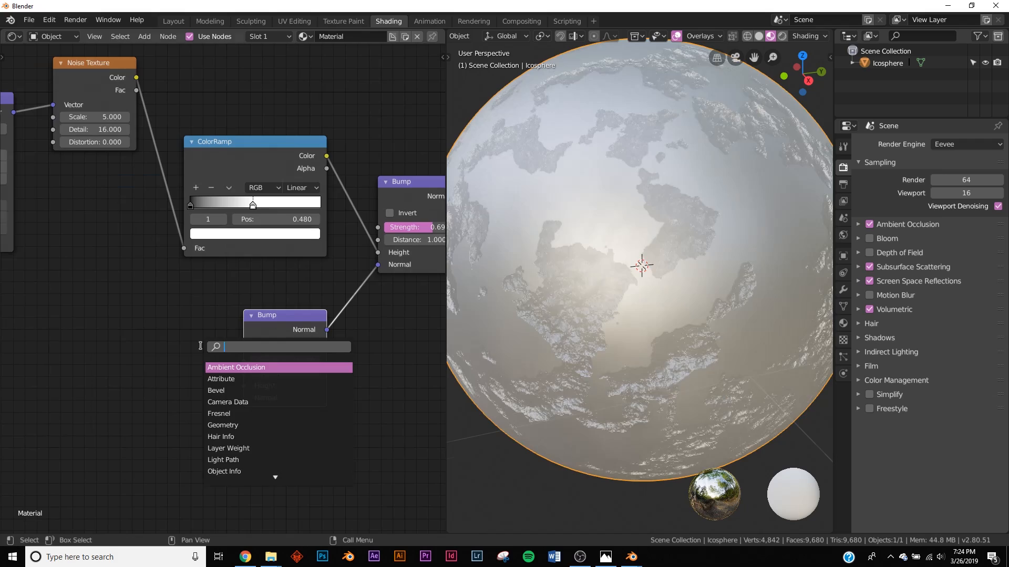
pyautogui.click(162, 413)
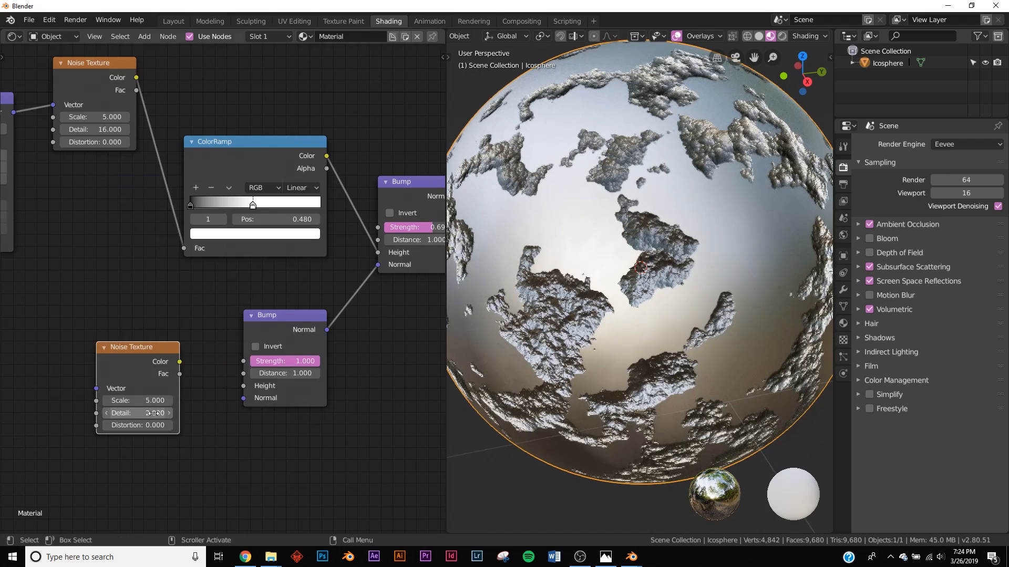
pyautogui.scroll(2, 161, 411)
pyautogui.moveTo(173, 374); pyautogui.dragTo(244, 402)
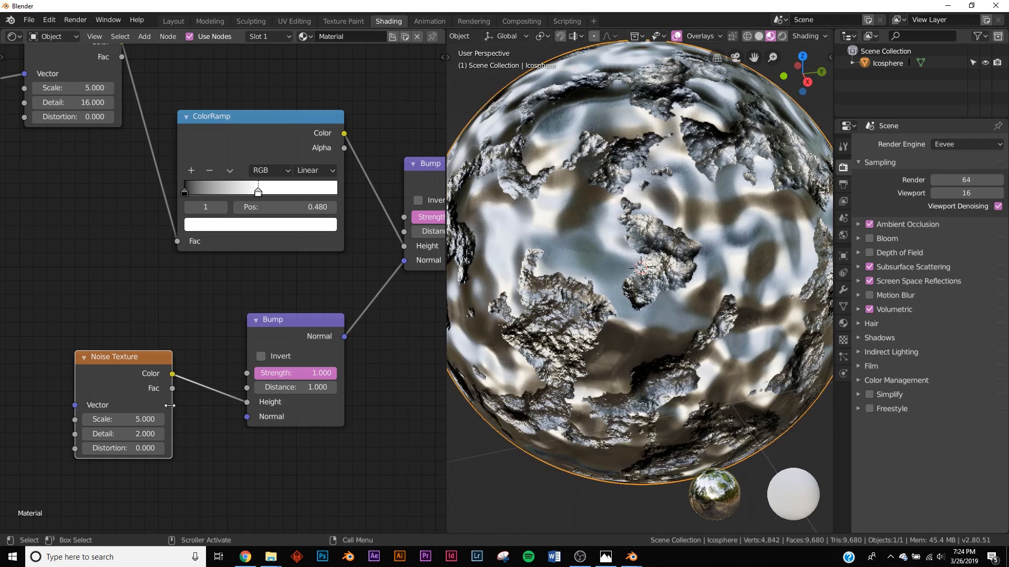
pyautogui.moveTo(147, 435); pyautogui.dragTo(242, 434)
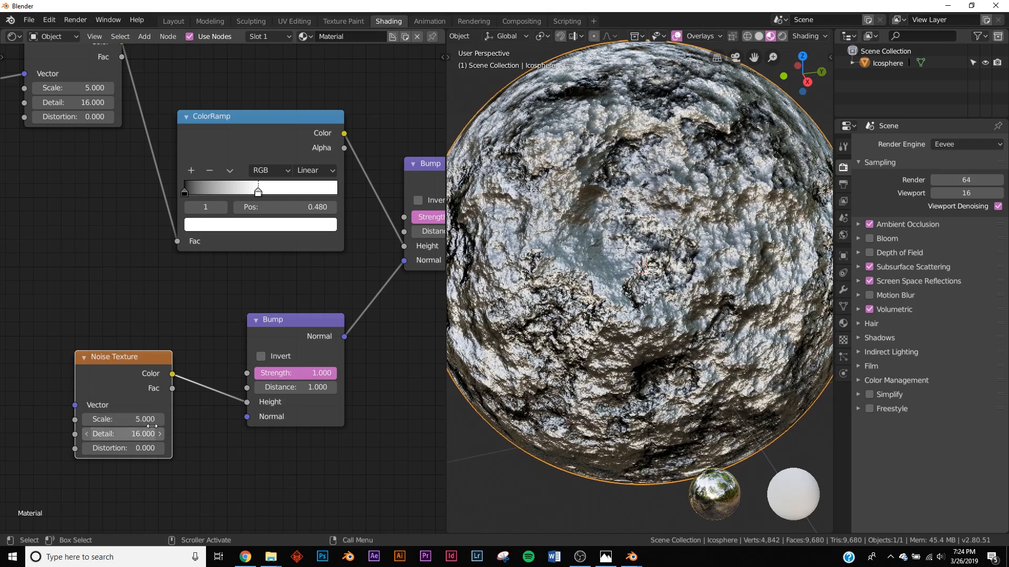
pyautogui.moveTo(305, 373); pyautogui.dragTo(255, 373)
pyautogui.scroll(5, 265, 389)
pyautogui.moveTo(274, 415); pyautogui.dragTo(284, 414)
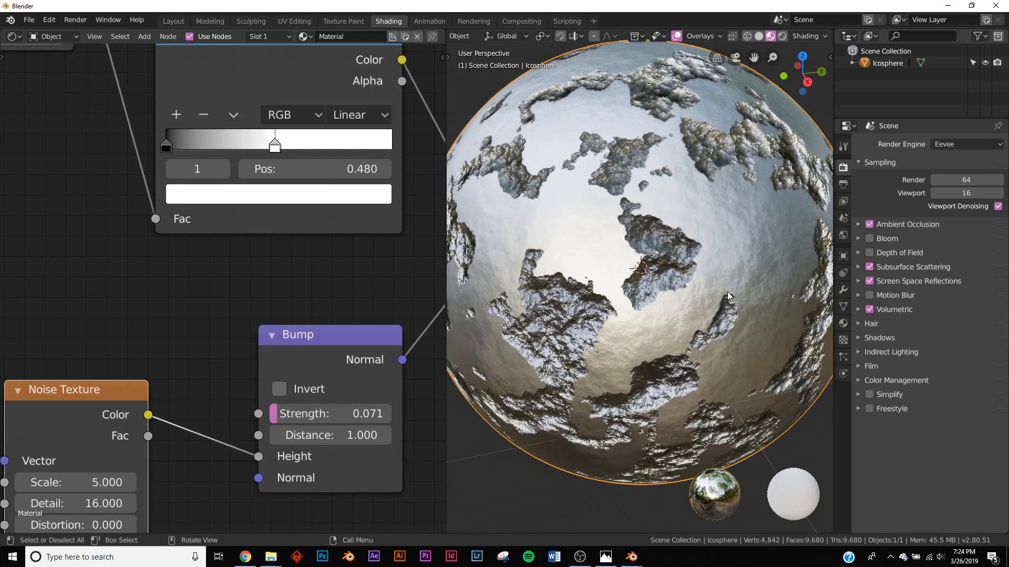
pyautogui.moveTo(39, 436); pyautogui.dragTo(140, 345, button='middle')
pyautogui.click(157, 392)
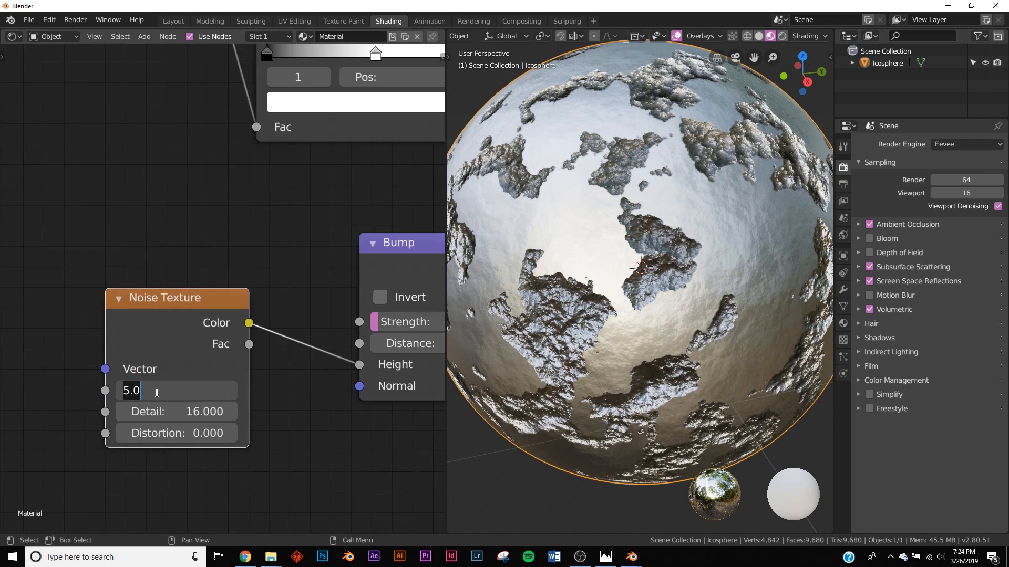
pyautogui.press('Return')
pyautogui.scroll(5, 552, 258)
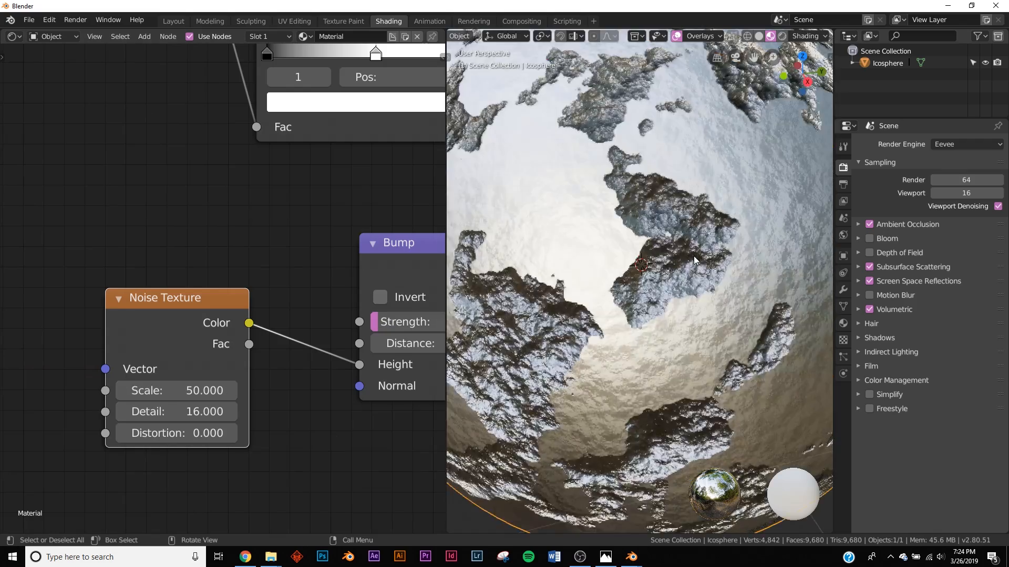
pyautogui.moveTo(550, 259); pyautogui.dragTo(595, 257, button='middle')
pyautogui.scroll(-6, 596, 256)
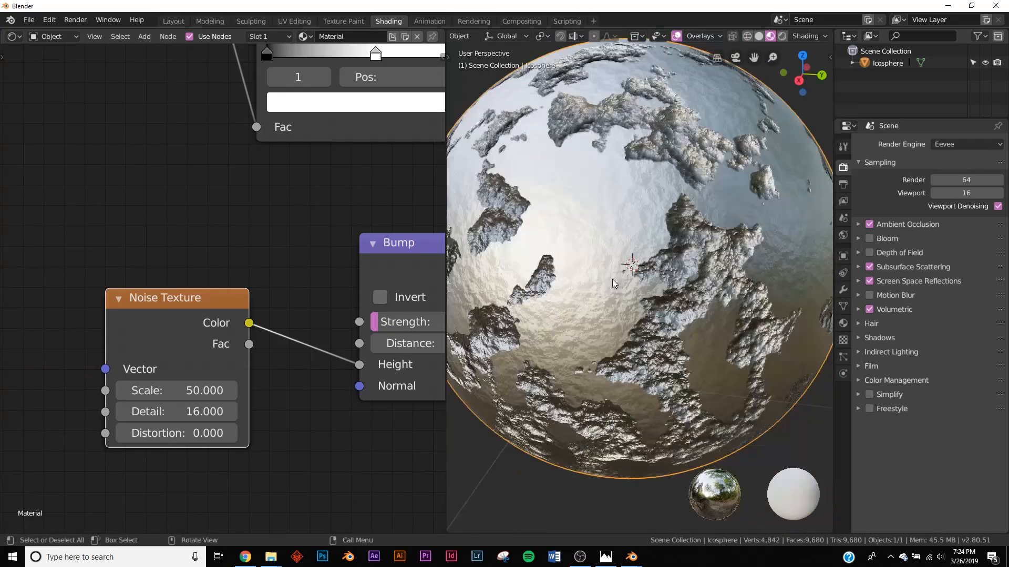
pyautogui.moveTo(250, 339); pyautogui.dragTo(332, 314, button='middle')
pyautogui.scroll(-1, 255, 294)
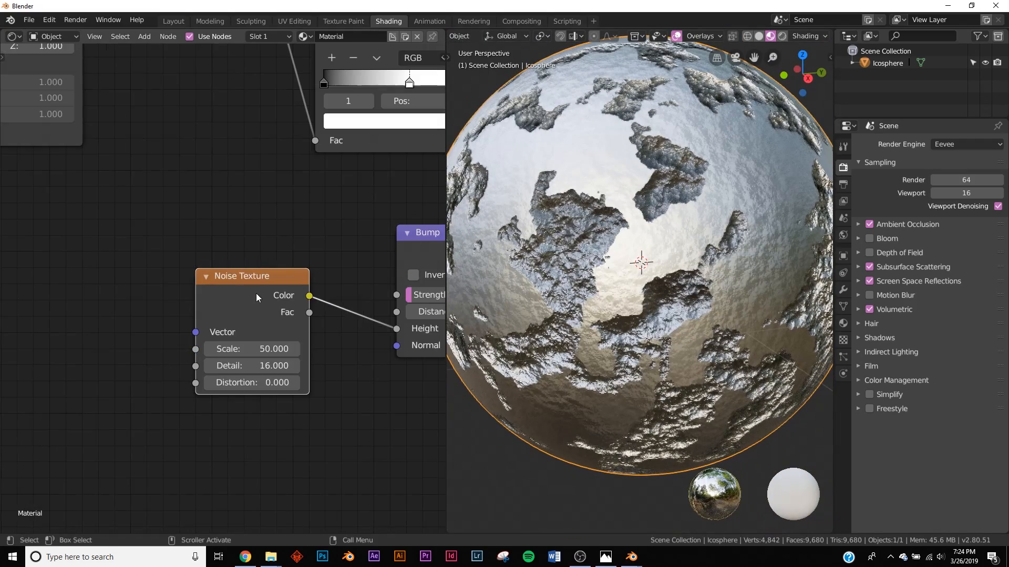
pyautogui.hotkey('shift', 'd')
pyautogui.moveTo(139, 313); pyautogui.dragTo(196, 332)
pyautogui.scroll(6, 625, 290)
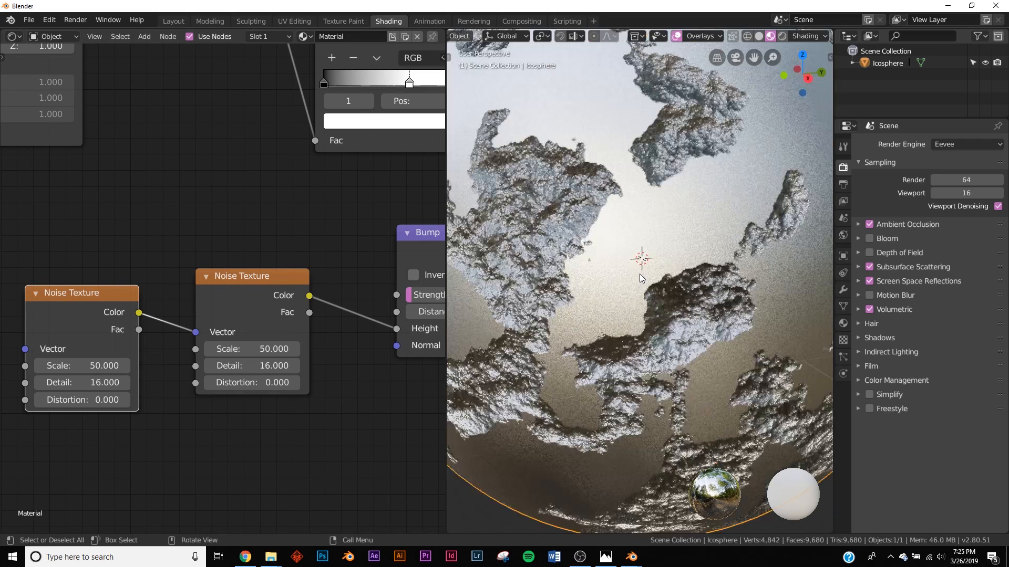
pyautogui.doubleClick(66, 365)
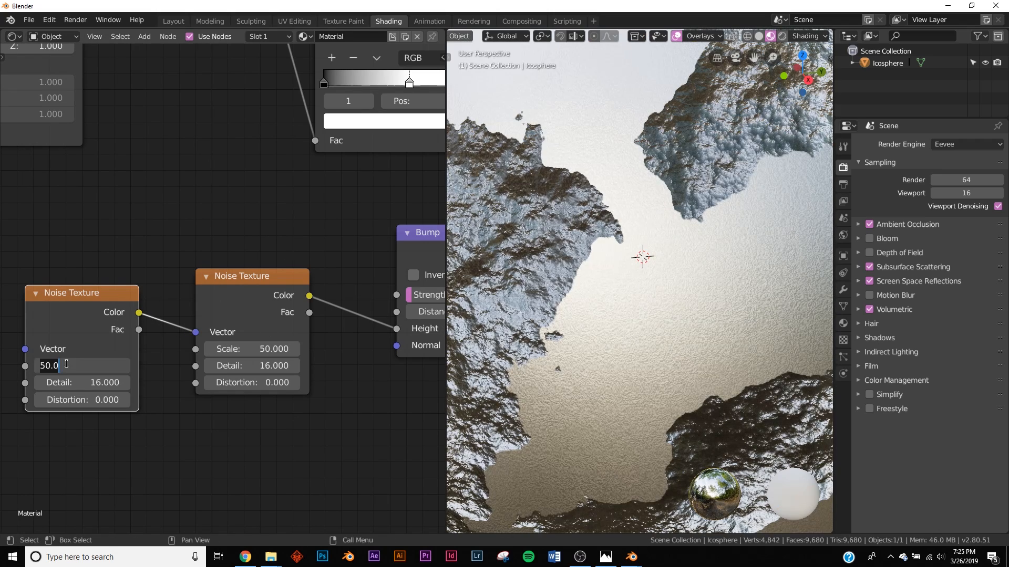
pyautogui.write('20')
pyautogui.press('Return')
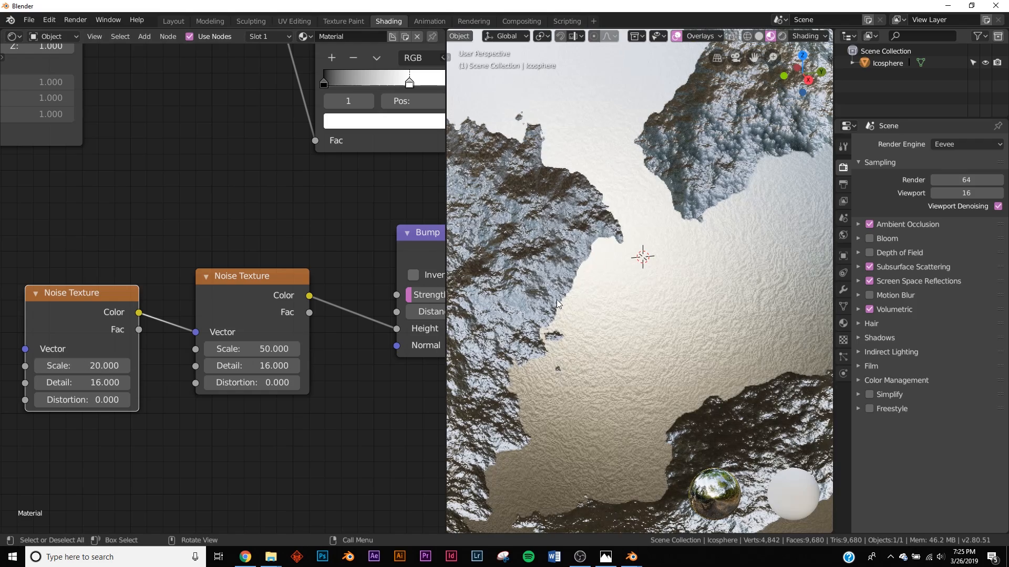
pyautogui.scroll(-4, 626, 264)
pyautogui.scroll(-1, 626, 264)
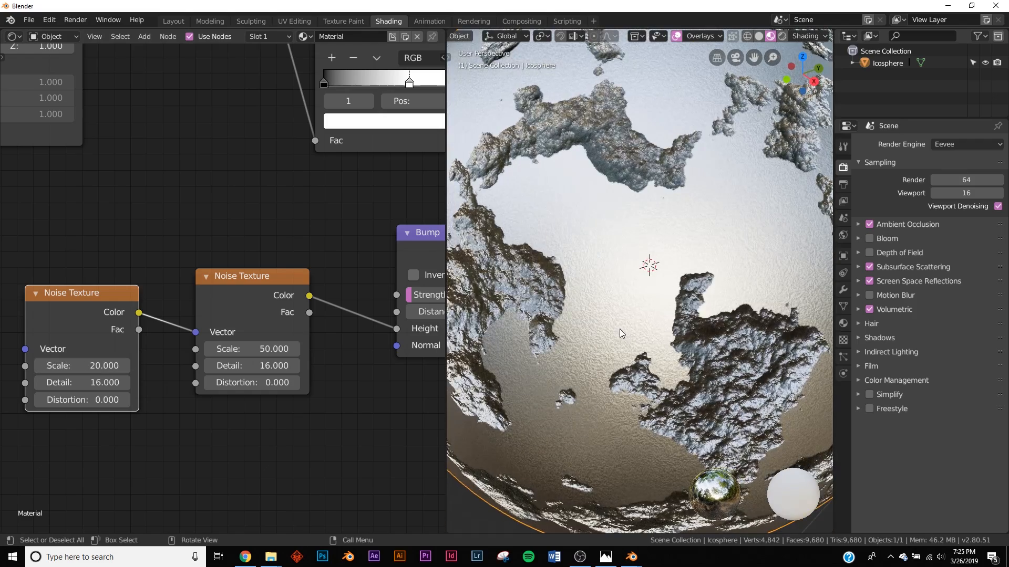
pyautogui.scroll(5, 623, 331)
pyautogui.scroll(-4, 593, 363)
pyautogui.moveTo(646, 255); pyautogui.dragTo(662, 313, button='middle')
pyautogui.scroll(-5, 607, 249)
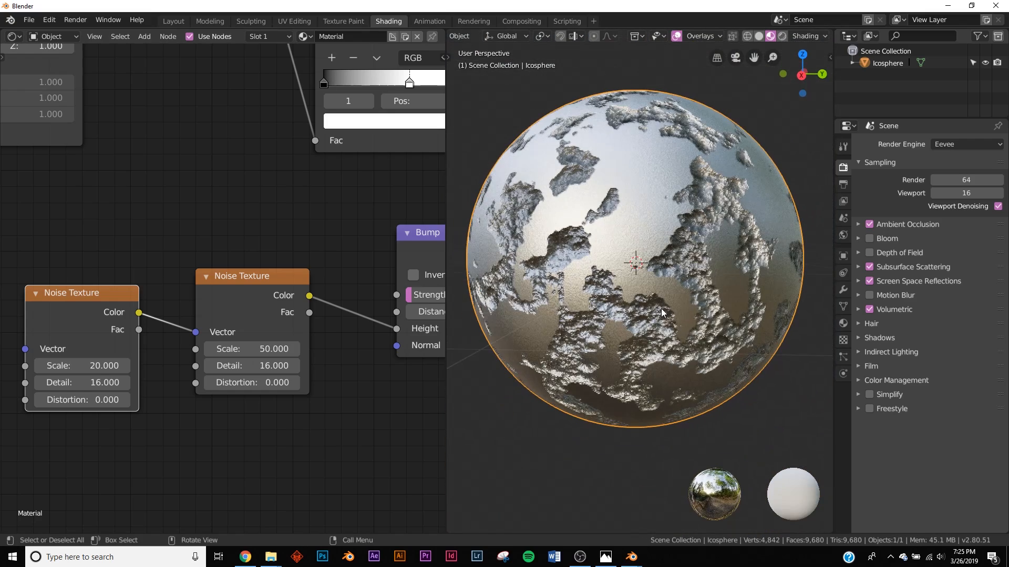
pyautogui.scroll(-5, 294, 247)
pyautogui.moveTo(367, 63); pyautogui.dragTo(196, 275, button='middle')
# Step: Add a ColorRamp and connect its Color to the Principled BSDF Base Color
pyautogui.moveTo(315, 229); pyautogui.dragTo(231, 279, button='middle')
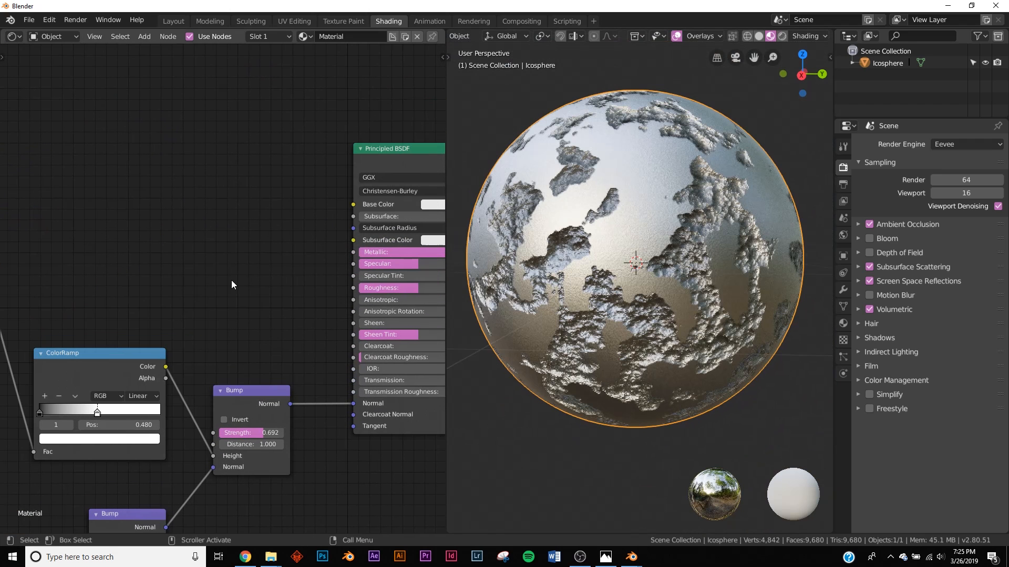
pyautogui.hotkey('shift', 'a')
pyautogui.click(254, 200)
pyautogui.write('v')
pyautogui.press('BackSpace')
pyautogui.write('col')
pyautogui.press('Return')
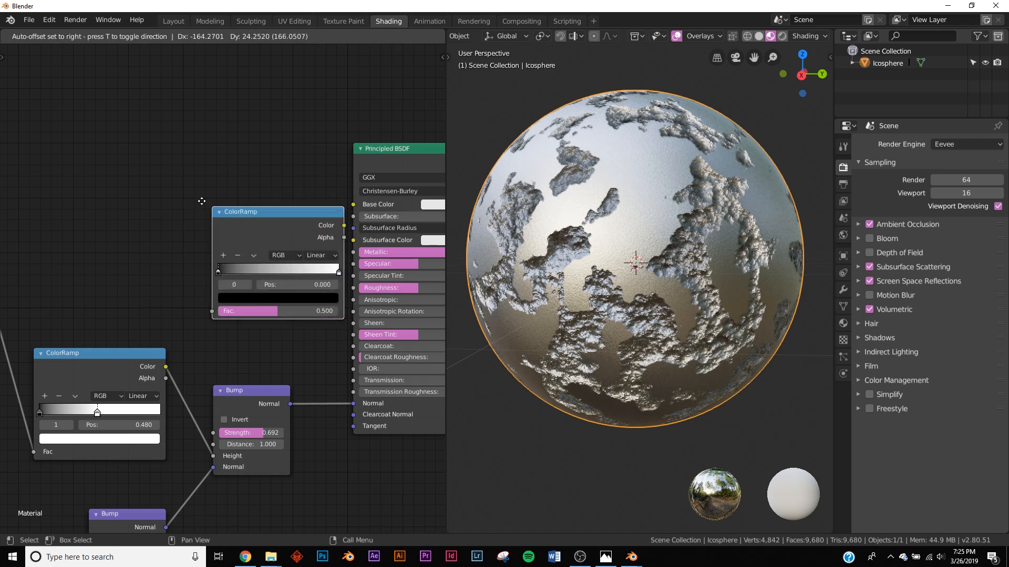
pyautogui.moveTo(267, 205); pyautogui.dragTo(353, 205)
pyautogui.moveTo(597, 266); pyautogui.dragTo(664, 262, button='middle')
# Step: Move the Noise Texture beside the new ColorRamp and feed its Color into the ramp
pyautogui.moveTo(166, 272); pyautogui.dragTo(263, 258, button='middle')
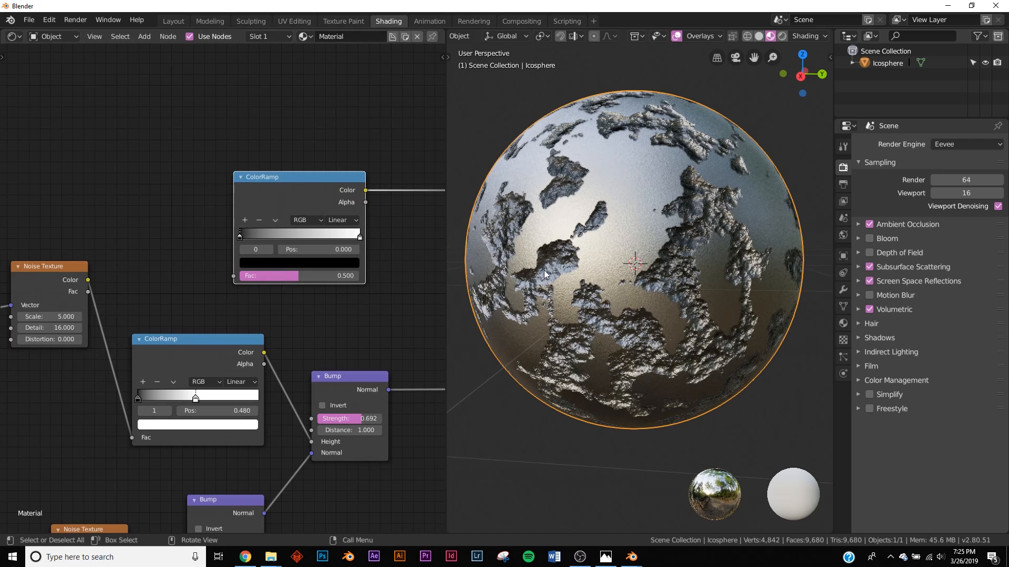
pyautogui.moveTo(31, 252); pyautogui.dragTo(90, 234, button='middle')
pyautogui.moveTo(107, 251); pyautogui.dragTo(291, 258)
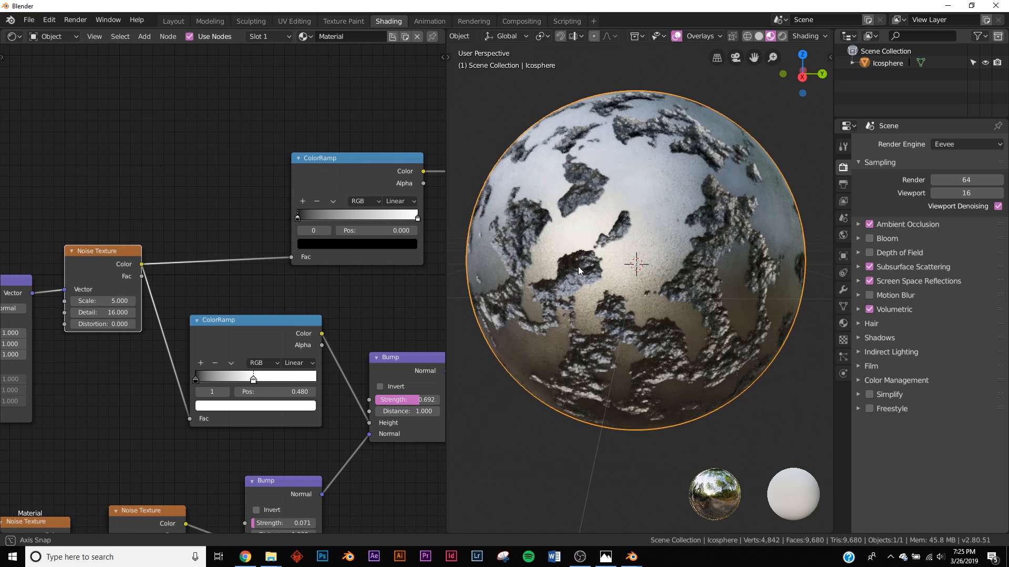
pyautogui.scroll(3, 259, 269)
pyautogui.moveTo(195, 233)
pyautogui.mouseDown()
pyautogui.moveTo(306, 238)
pyautogui.moveTo(207, 235)
pyautogui.mouseUp()
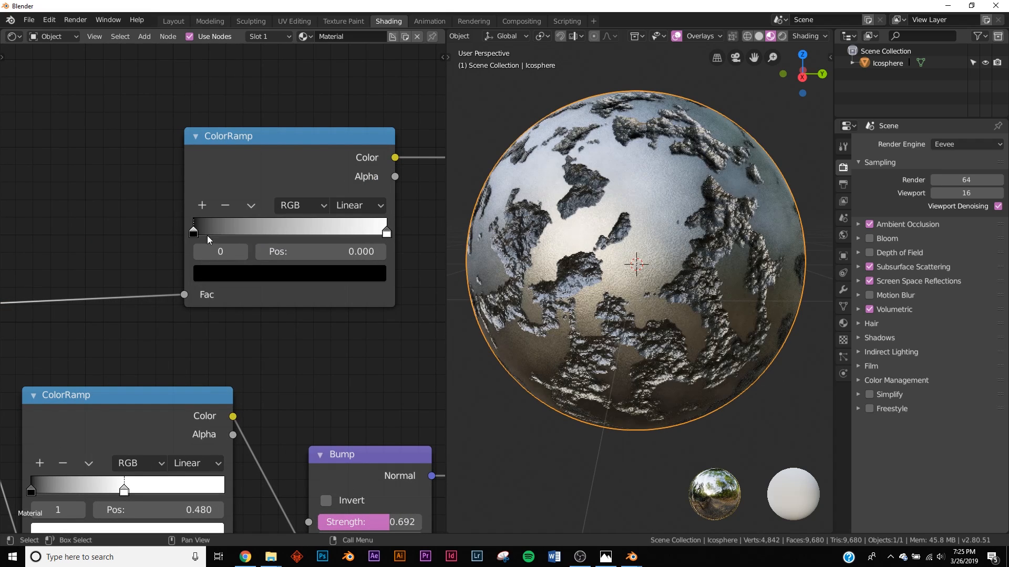
# Step: Add two ramp stops coloured orange-red and light orange
pyautogui.click(201, 205)
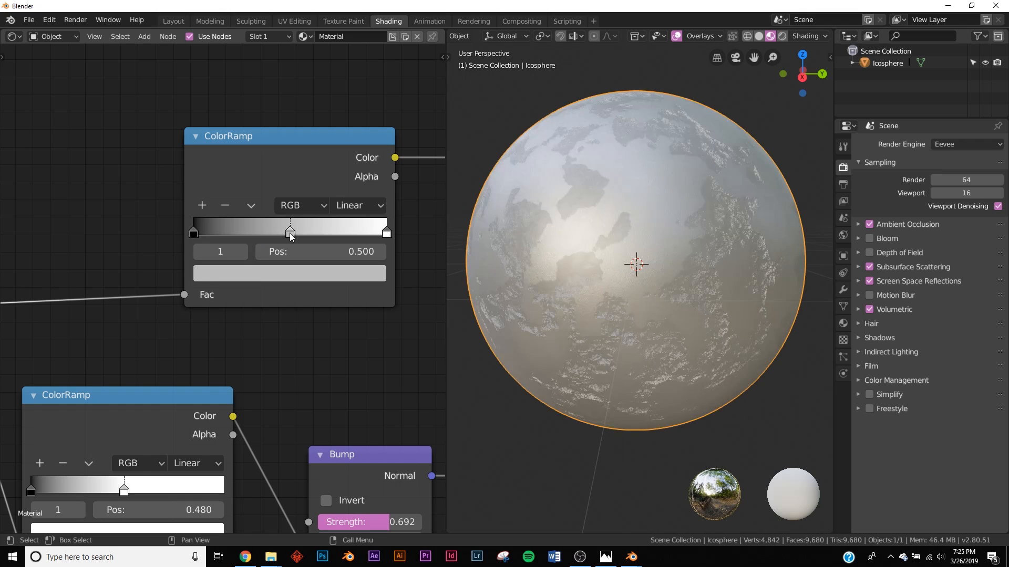
pyautogui.click(300, 273)
pyautogui.moveTo(265, 411); pyautogui.dragTo(252, 418)
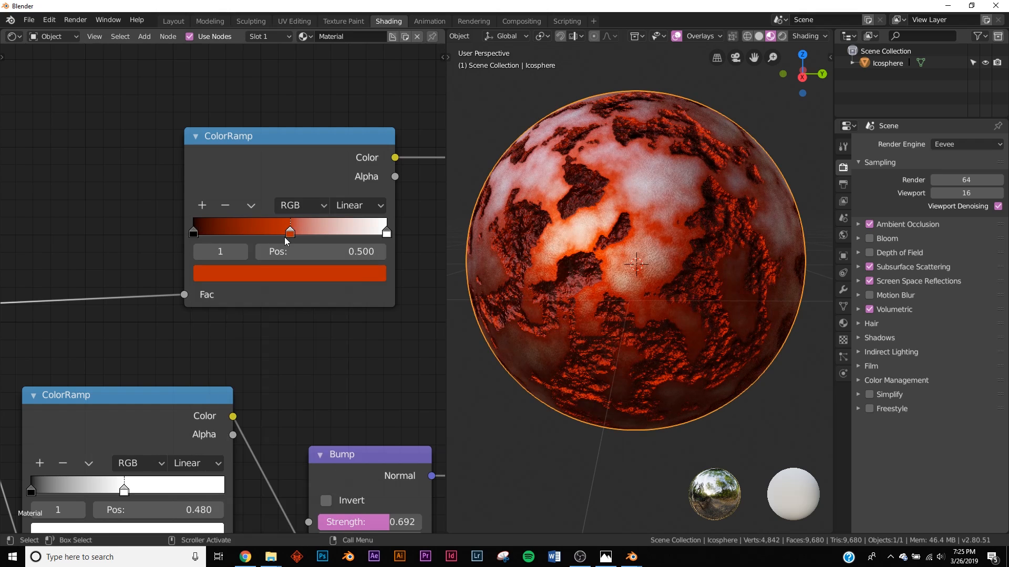
pyautogui.click(208, 205)
pyautogui.click(255, 271)
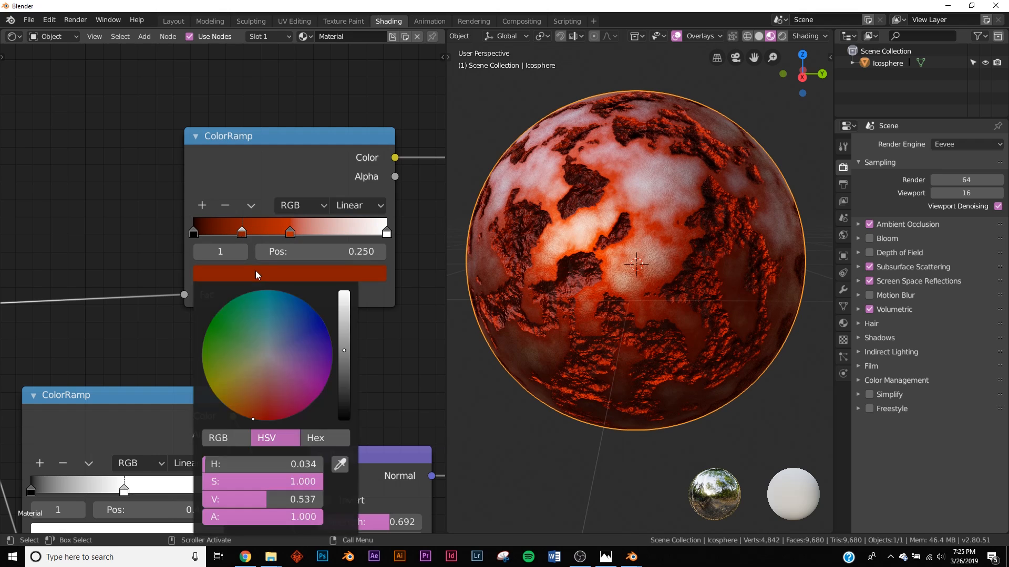
pyautogui.click(326, 274)
pyautogui.moveTo(350, 305); pyautogui.dragTo(344, 291)
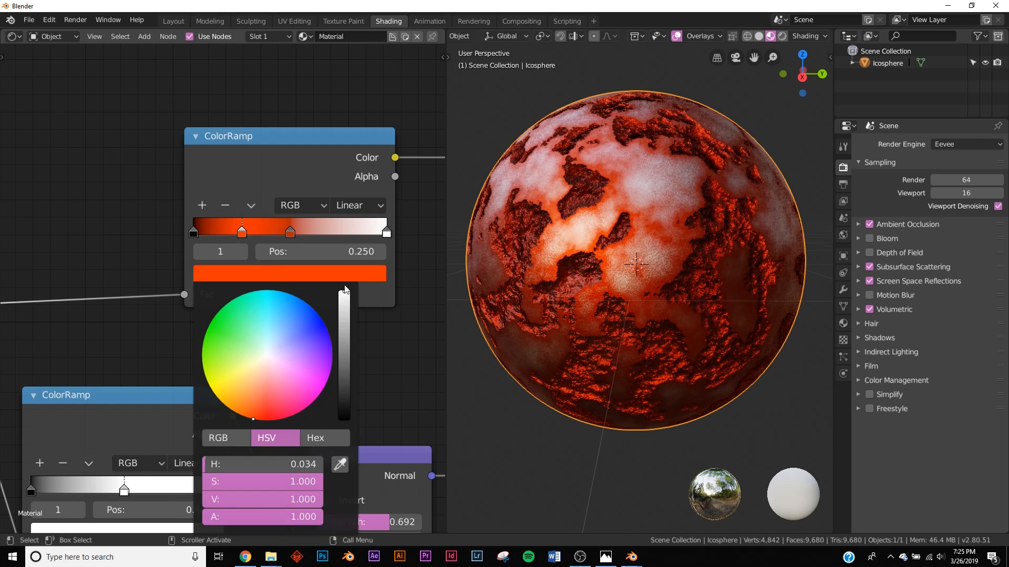
pyautogui.moveTo(254, 418); pyautogui.dragTo(253, 405)
pyautogui.moveTo(256, 397); pyautogui.dragTo(257, 391)
# Step: Slide the ramp stops so white starts at 0.524, and set upper Bump Strength to 0.368
pyautogui.moveTo(246, 234); pyautogui.dragTo(282, 235)
pyautogui.moveTo(387, 237); pyautogui.dragTo(361, 212)
pyautogui.scroll(2, 303, 238)
pyautogui.moveTo(300, 209)
pyautogui.mouseDown()
pyautogui.moveTo(334, 212)
pyautogui.moveTo(272, 211)
pyautogui.moveTo(312, 210)
pyautogui.moveTo(301, 210)
pyautogui.mouseUp()
pyautogui.moveTo(181, 204)
pyautogui.mouseDown()
pyautogui.moveTo(234, 205)
pyautogui.moveTo(178, 205)
pyautogui.mouseUp()
pyautogui.moveTo(359, 208); pyautogui.dragTo(322, 210)
pyautogui.moveTo(638, 265); pyautogui.dragTo(702, 267, button='middle')
pyautogui.moveTo(370, 381); pyautogui.dragTo(328, 384)
pyautogui.scroll(-3, 209, 345)
pyautogui.scroll(1, 250, 320)
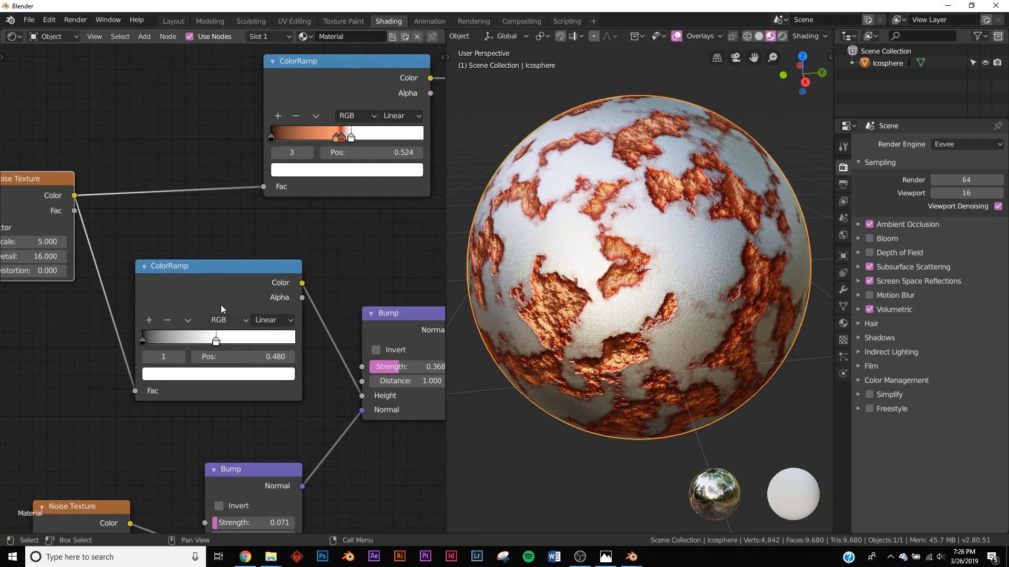
# Step: Deepen the colours of the orange and red ColorRamp stops for richer copper patches
pyautogui.scroll(2, 635, 273)
pyautogui.scroll(2, 635, 273)
pyautogui.scroll(-5, 636, 273)
pyautogui.moveTo(635, 273); pyautogui.dragTo(666, 223, button='middle')
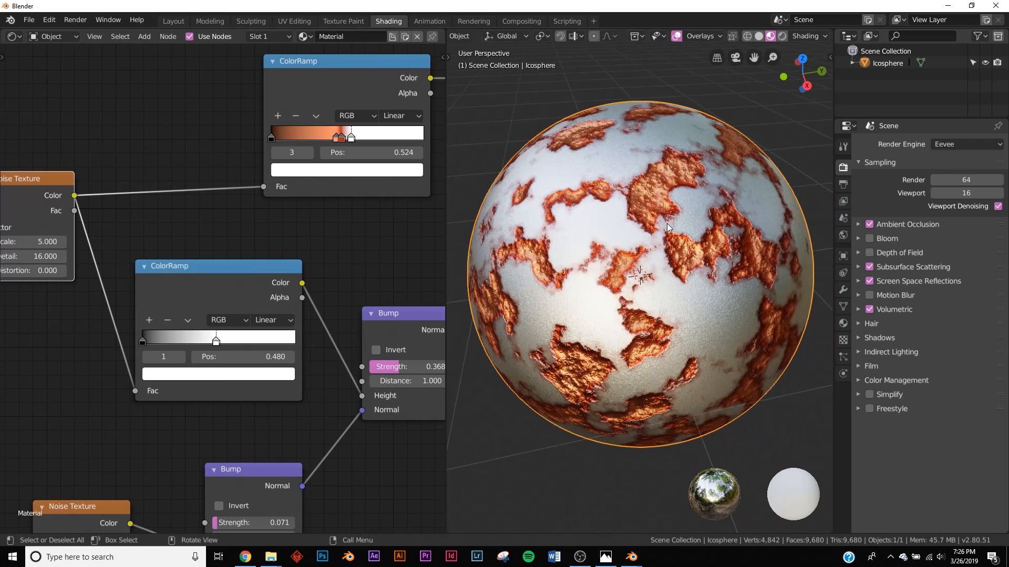
pyautogui.scroll(2, 667, 223)
pyautogui.scroll(4, 351, 139)
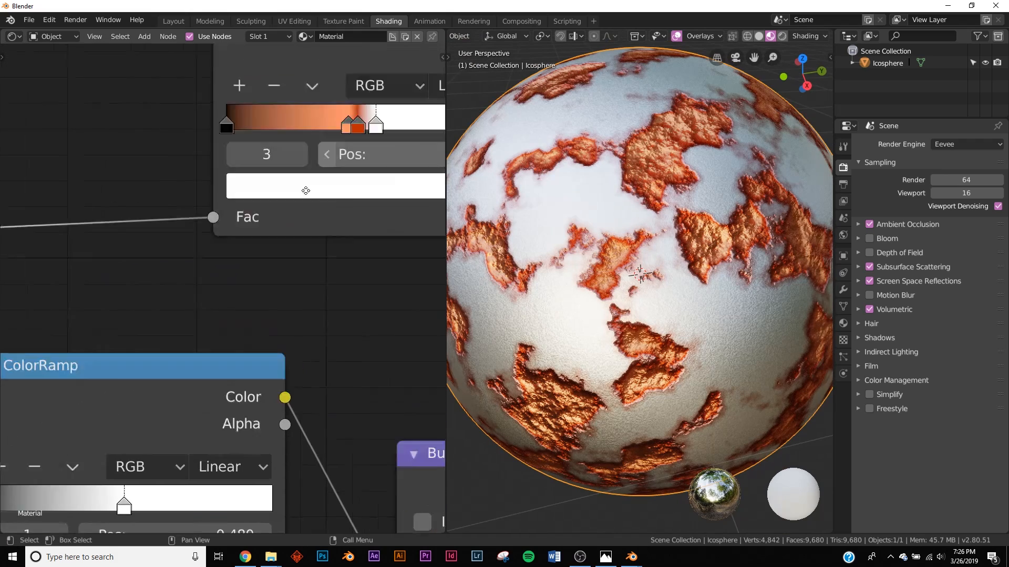
pyautogui.click(288, 285)
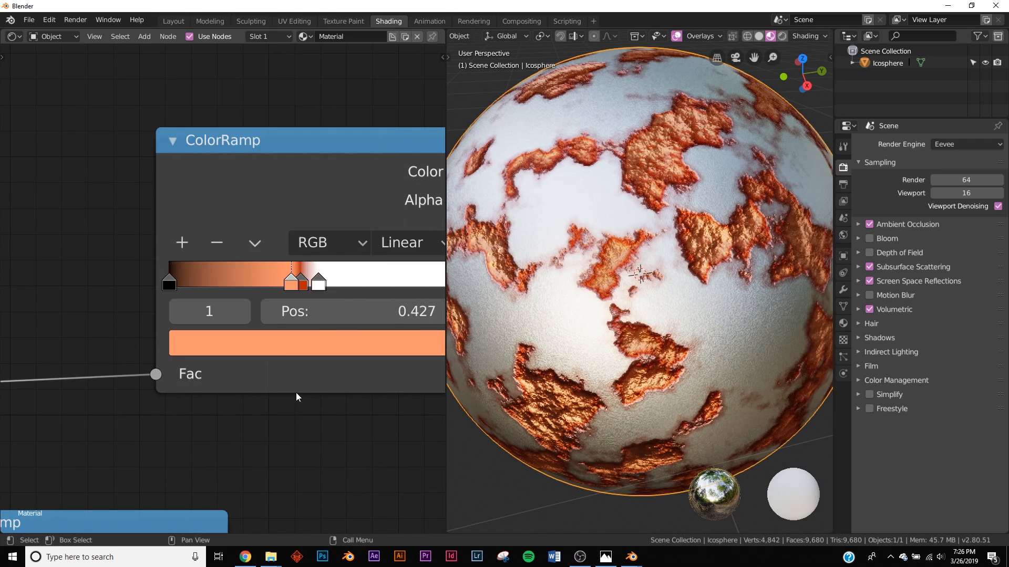
pyautogui.scroll(-4, 297, 386)
pyautogui.click(281, 324)
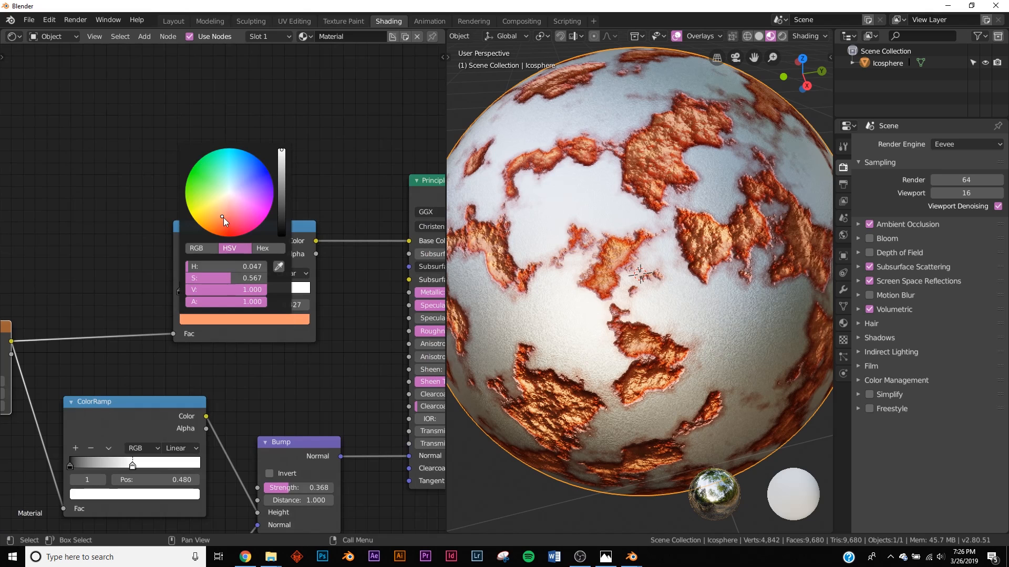
pyautogui.click(222, 223)
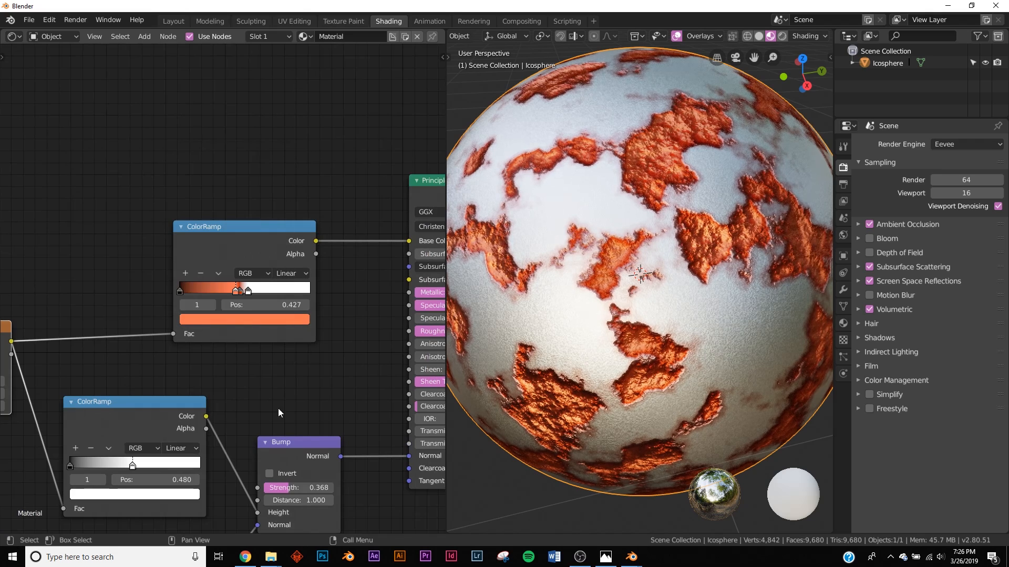
pyautogui.click(241, 292)
pyautogui.click(242, 319)
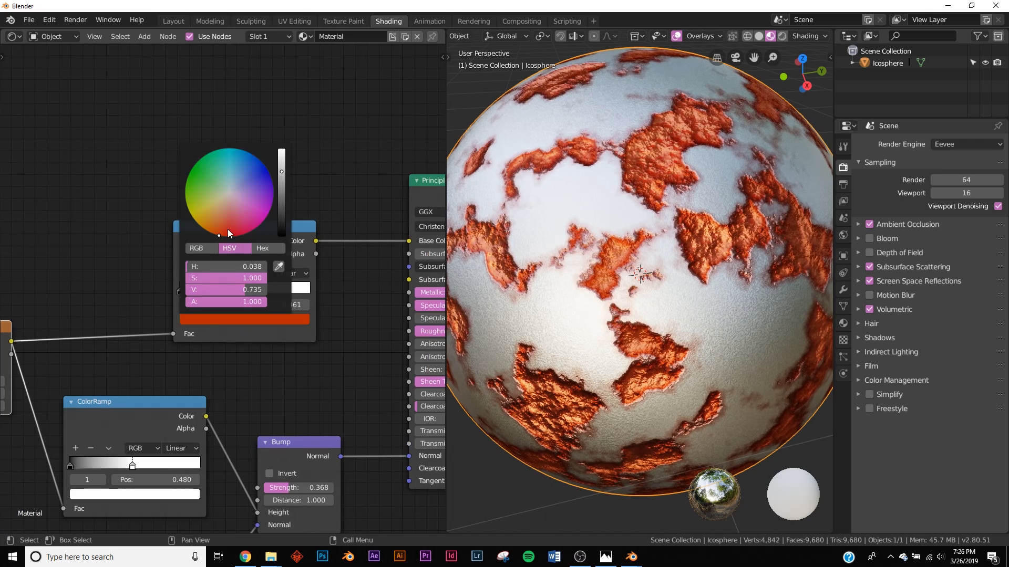
# Step: Set the patch Noise Texture's Distortion to 0.500 to warp the patches
pyautogui.scroll(-5, 636, 311)
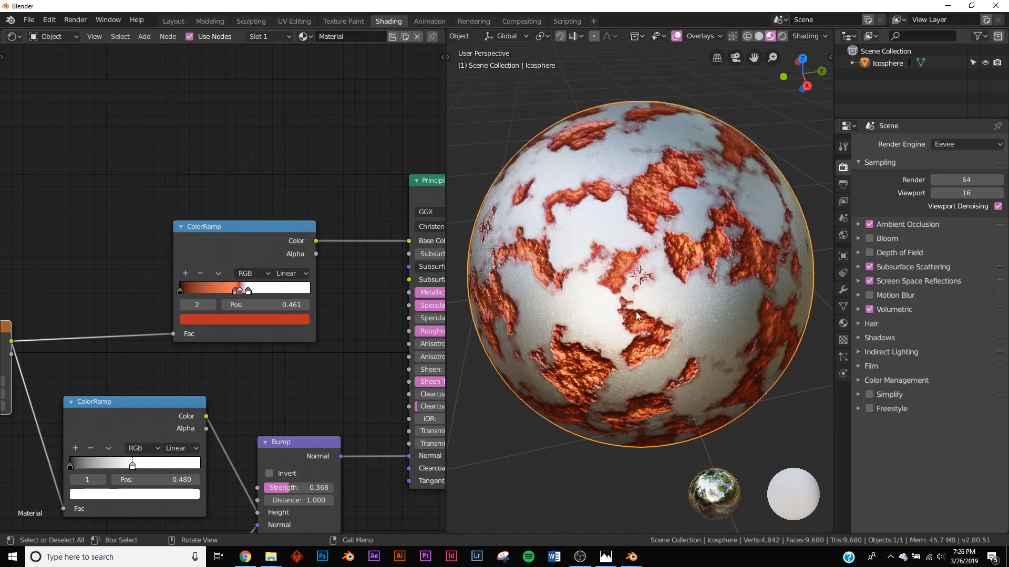
pyautogui.moveTo(694, 326); pyautogui.dragTo(614, 285, button='middle')
pyautogui.scroll(4, 616, 294)
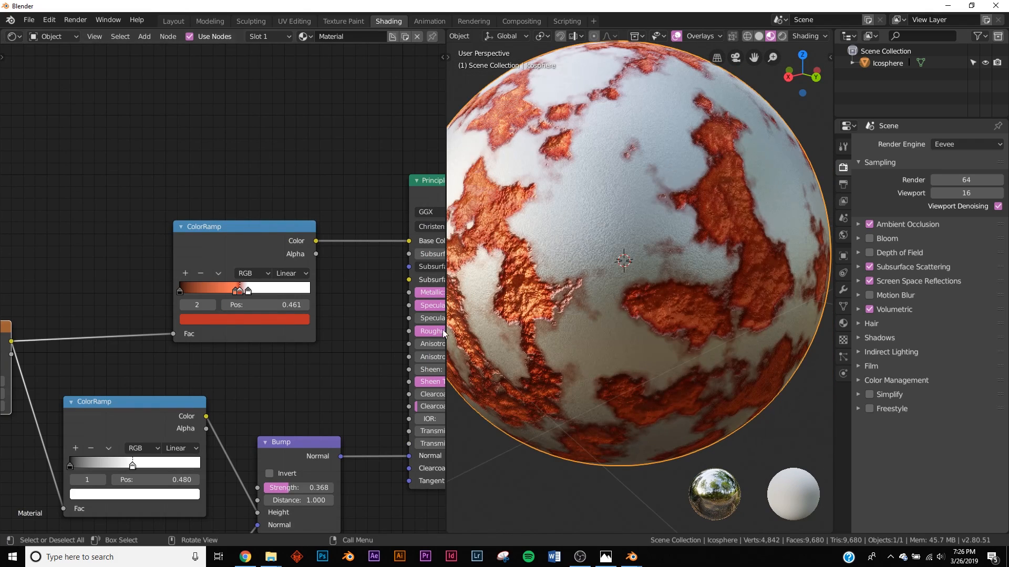
pyautogui.scroll(-1, 222, 352)
pyautogui.scroll(-1, 361, 372)
pyautogui.moveTo(263, 401); pyautogui.dragTo(323, 286, button='middle')
pyautogui.scroll(4, 323, 287)
pyautogui.moveTo(78, 254); pyautogui.dragTo(242, 266, button='middle')
pyautogui.scroll(5, 242, 268)
pyautogui.moveTo(216, 267); pyautogui.dragTo(263, 267)
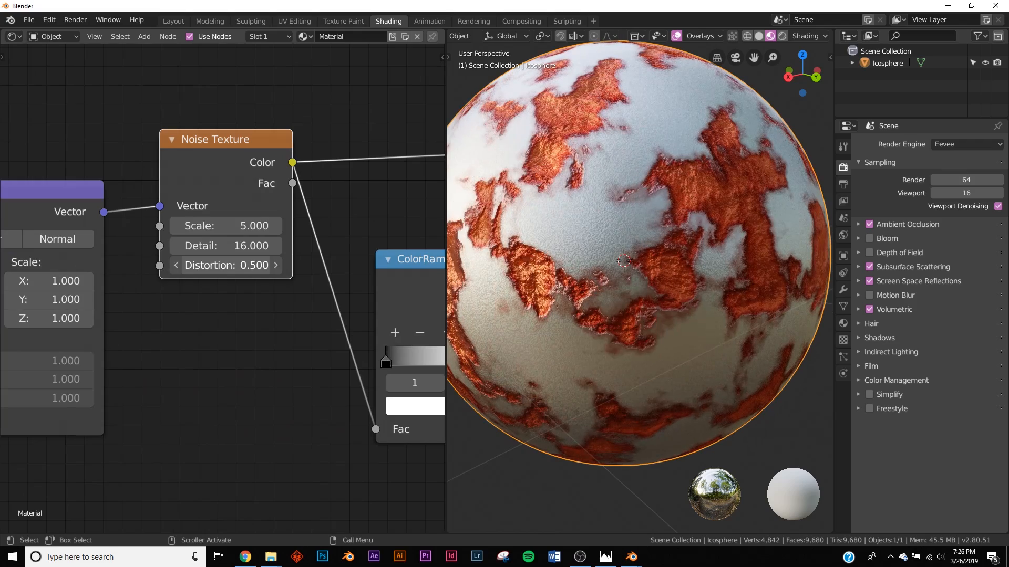
pyautogui.moveTo(669, 273); pyautogui.dragTo(762, 290, button='middle')
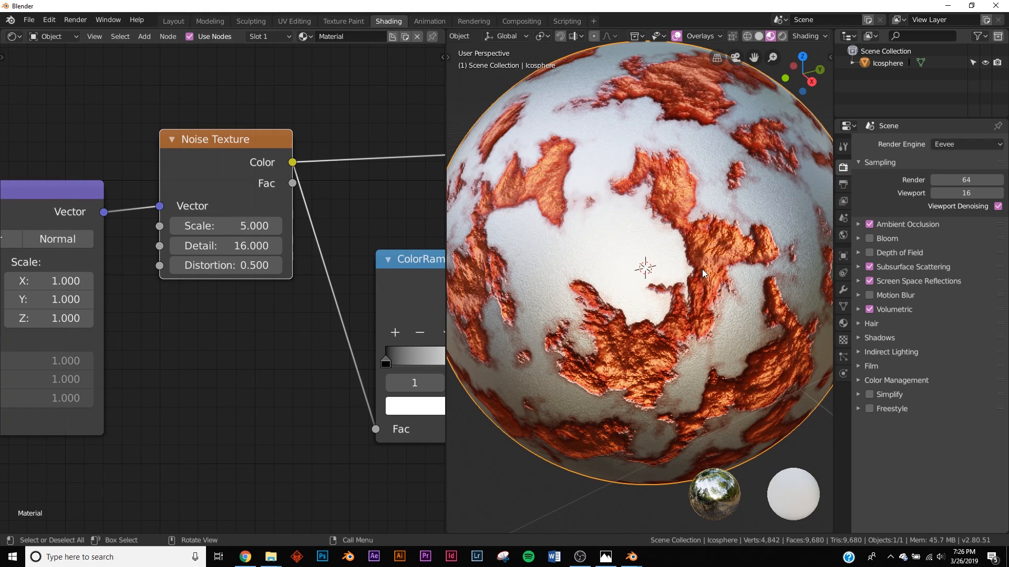